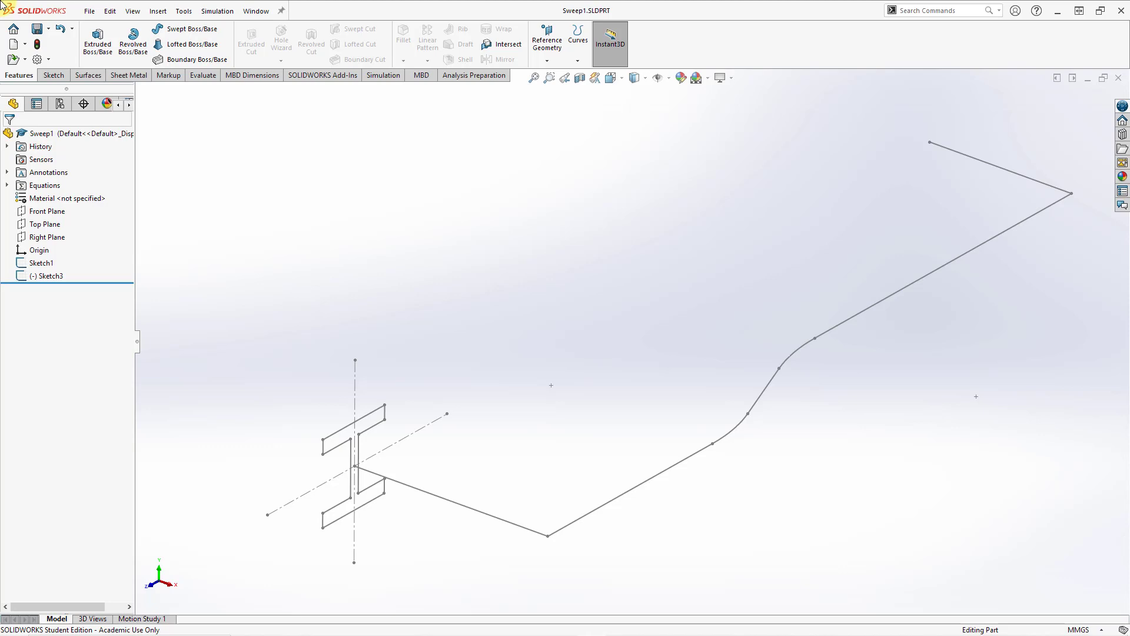
# Step: Extrude the I-shaped profile sketch 100 mm blind in the reversed direction
pyautogui.click(98, 52)
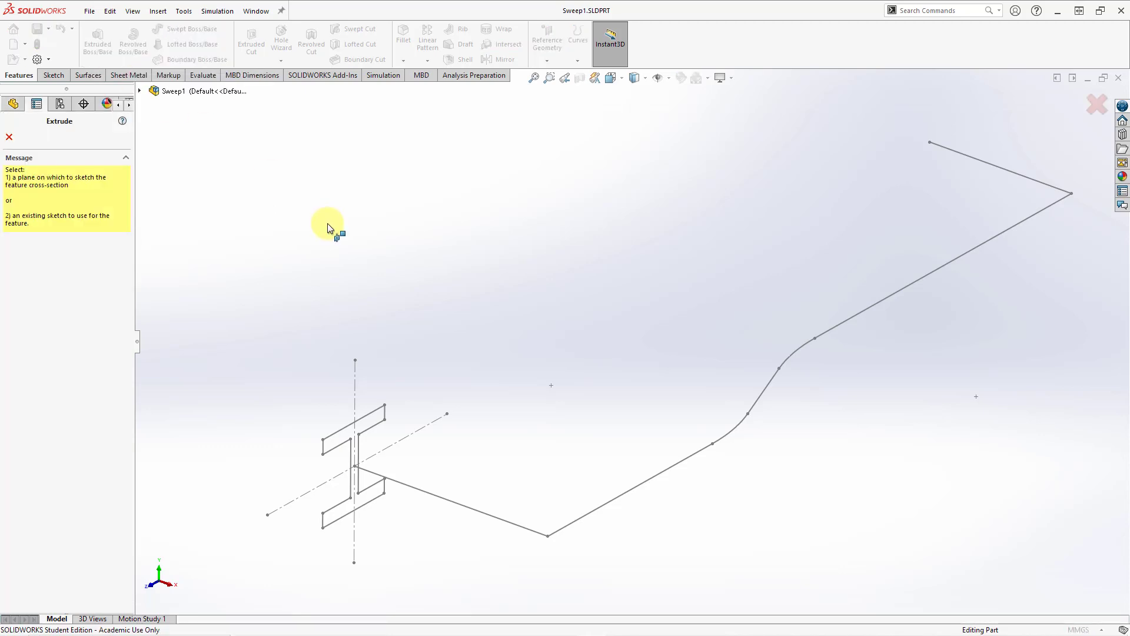
pyautogui.click(369, 412)
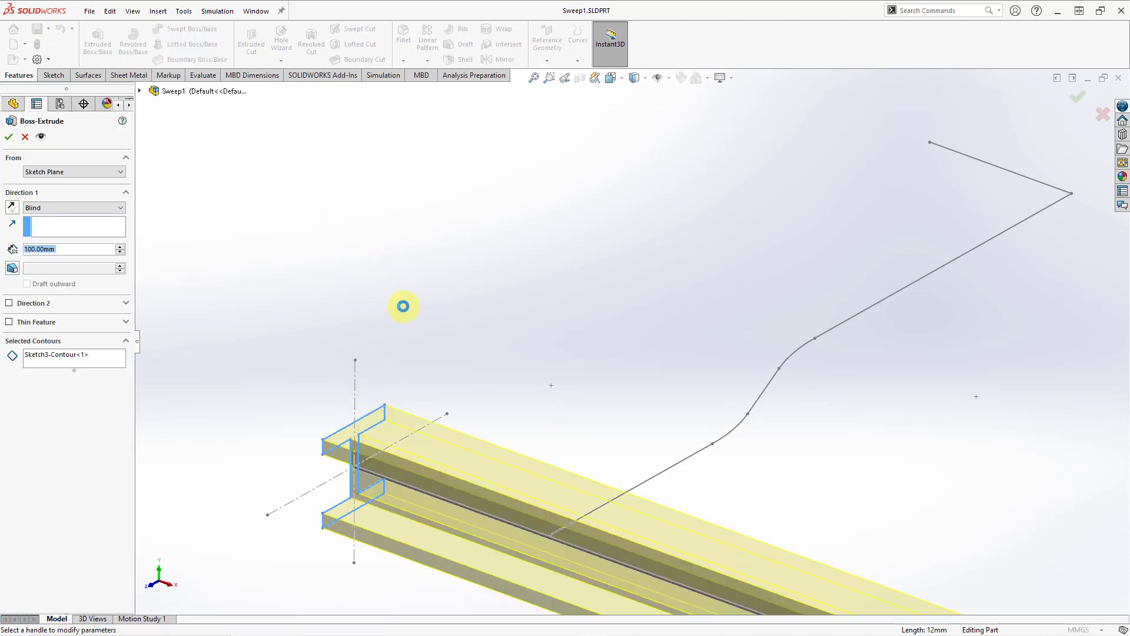
pyautogui.click(12, 208)
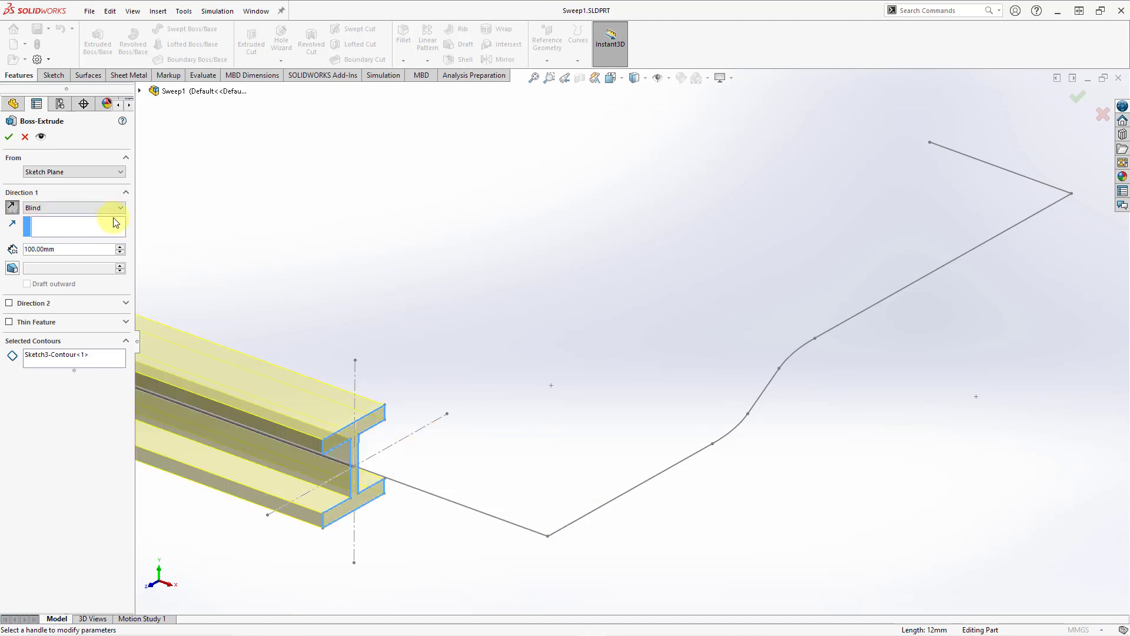
pyautogui.rightClick(379, 251)
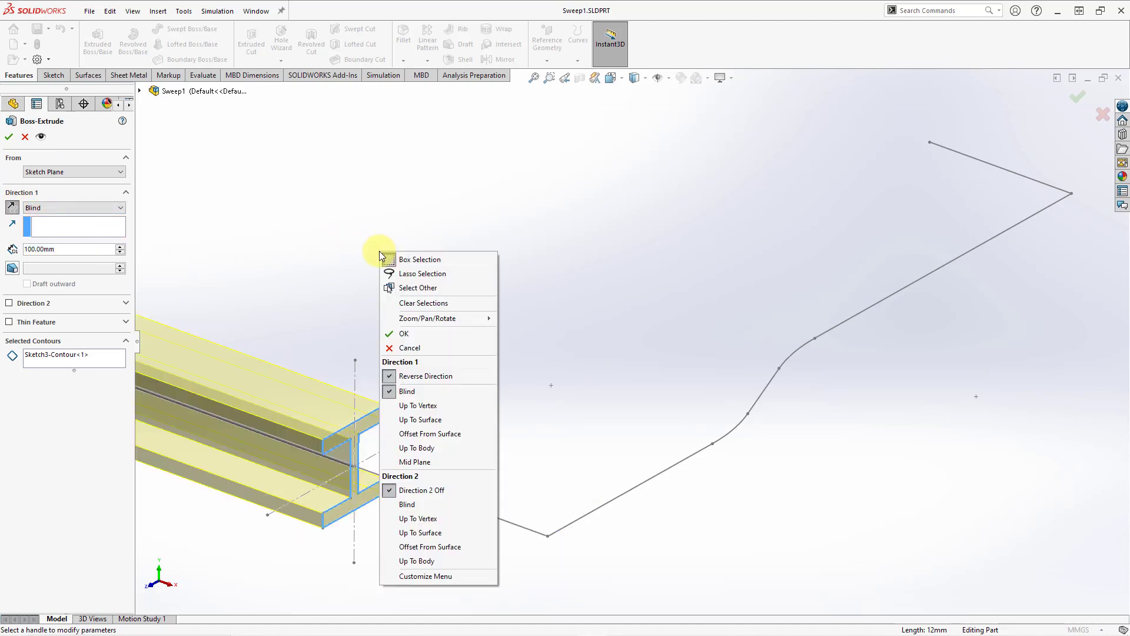
pyautogui.click(406, 334)
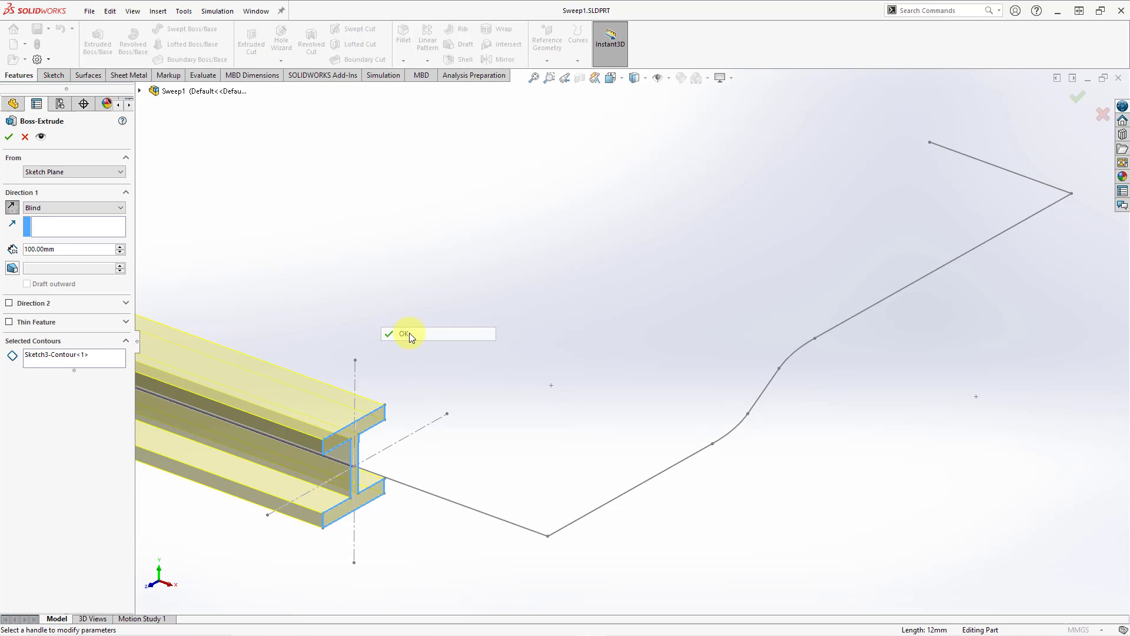
pyautogui.click(478, 295)
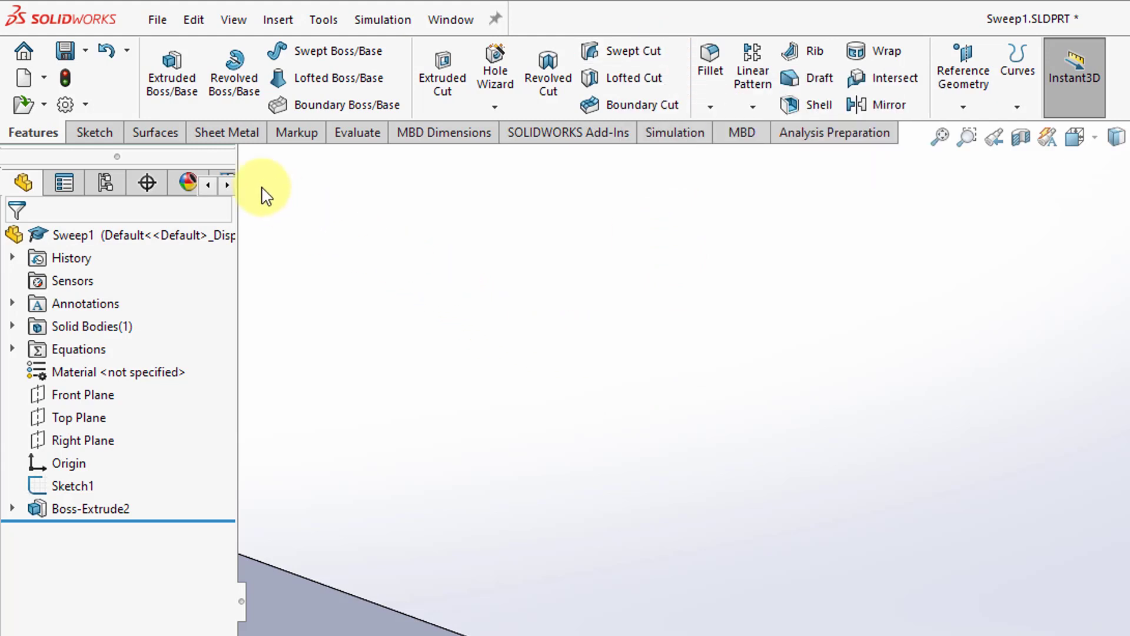
pyautogui.click(169, 140)
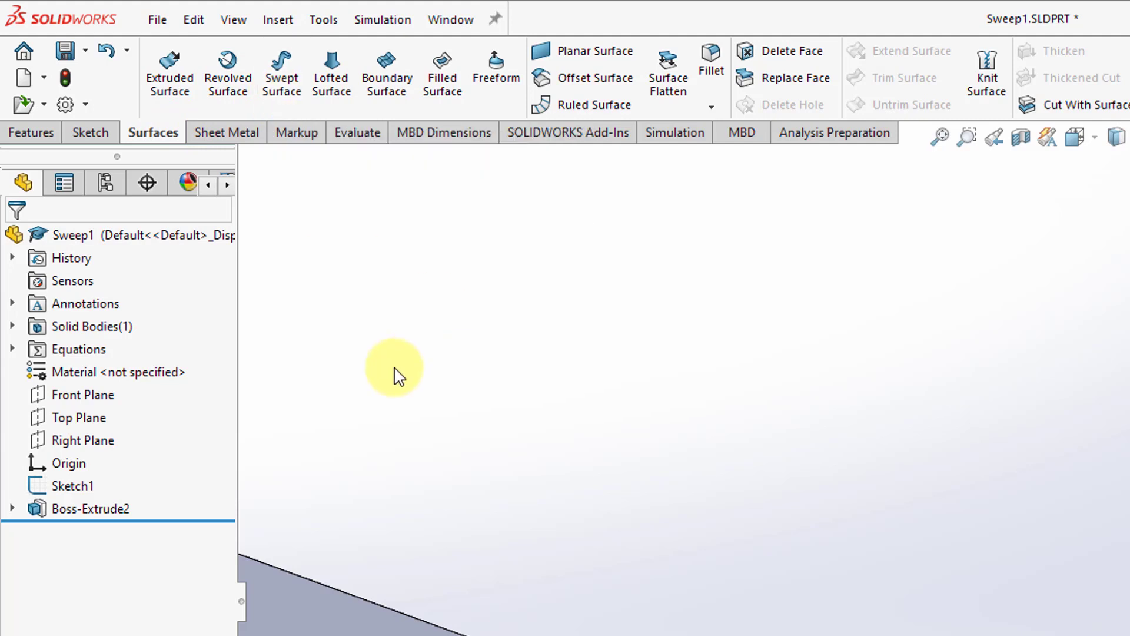
pyautogui.click(33, 133)
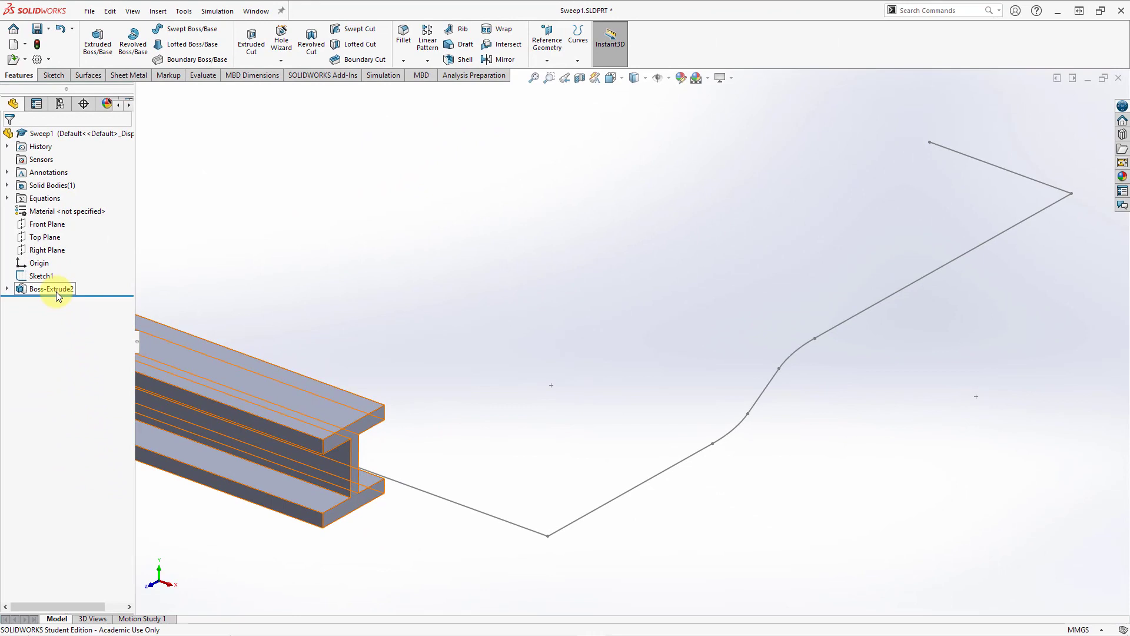
# Step: Delete the extruded I-beam feature while keeping its profile sketch
pyautogui.rightClick(55, 291)
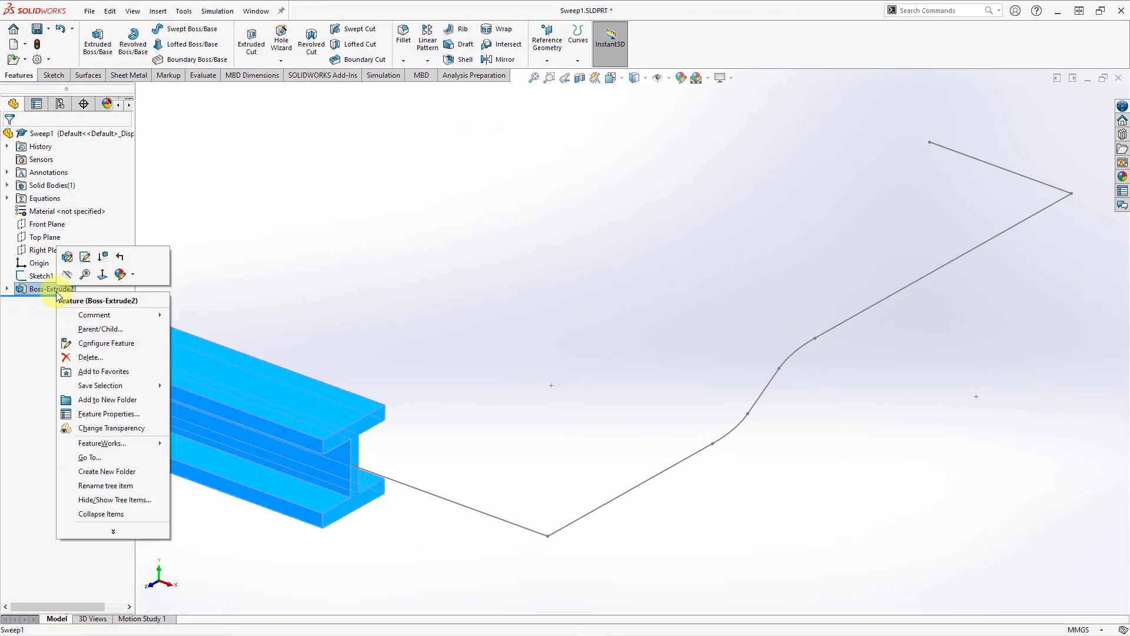
pyautogui.click(99, 359)
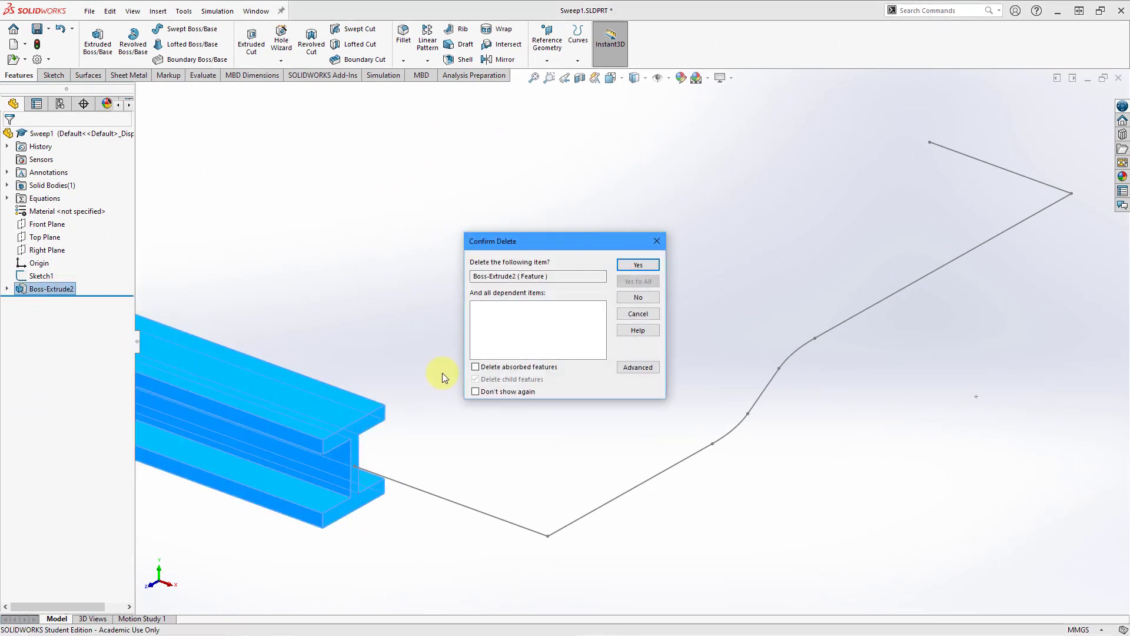
pyautogui.click(638, 266)
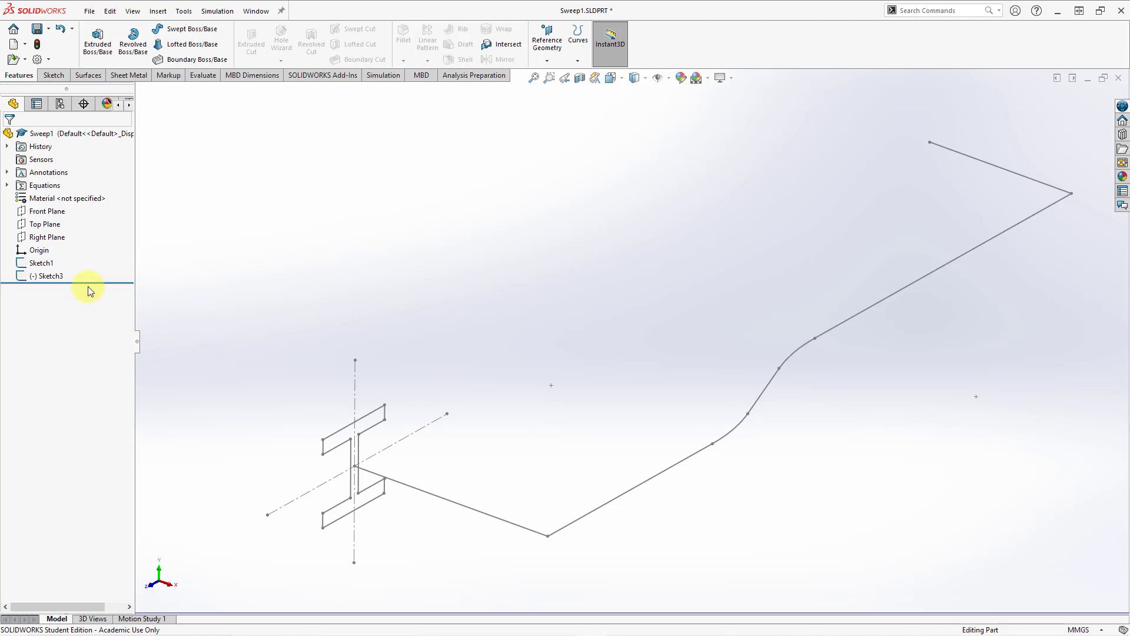
# Step: Examine the path sketch and the I-shaped profile sketch with their dimensions
pyautogui.click(43, 263)
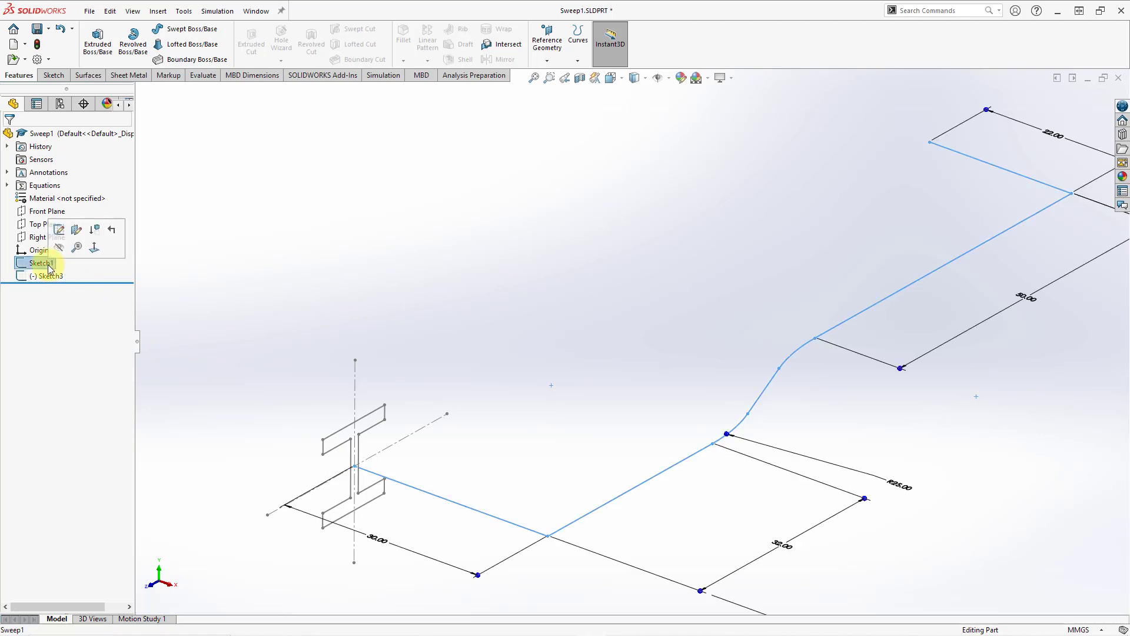
pyautogui.click(277, 266)
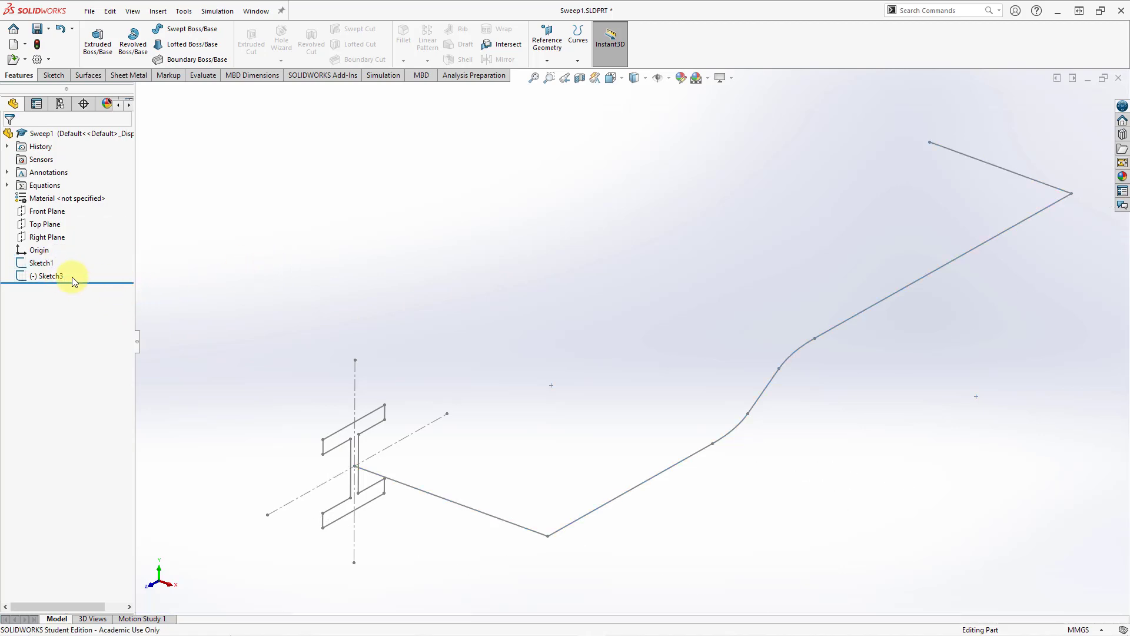
pyautogui.click(56, 277)
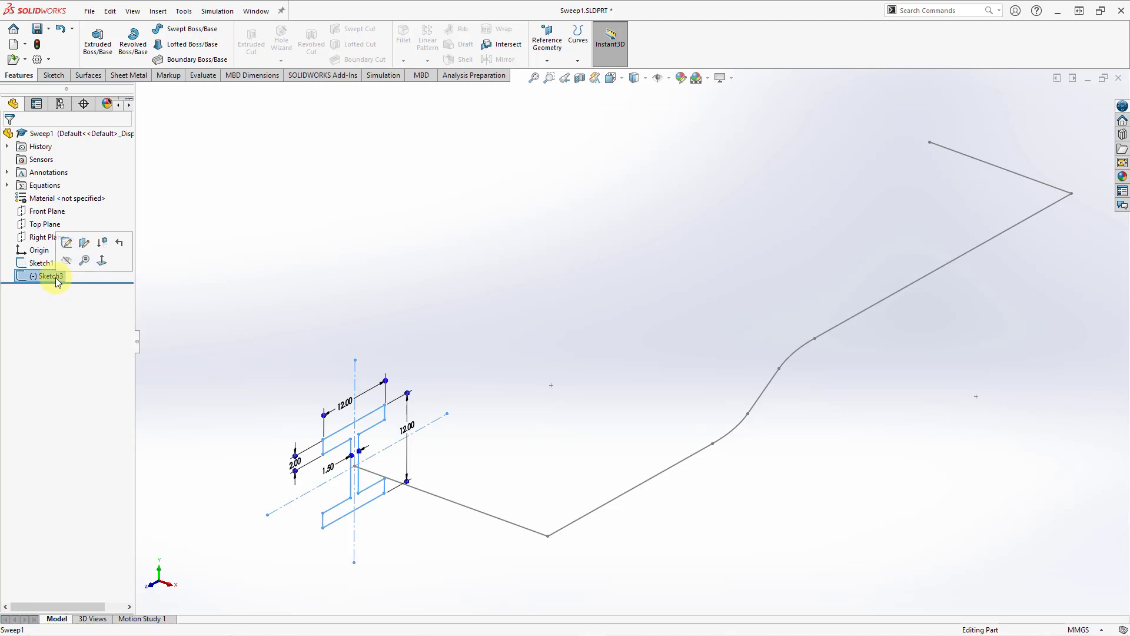
pyautogui.click(404, 241)
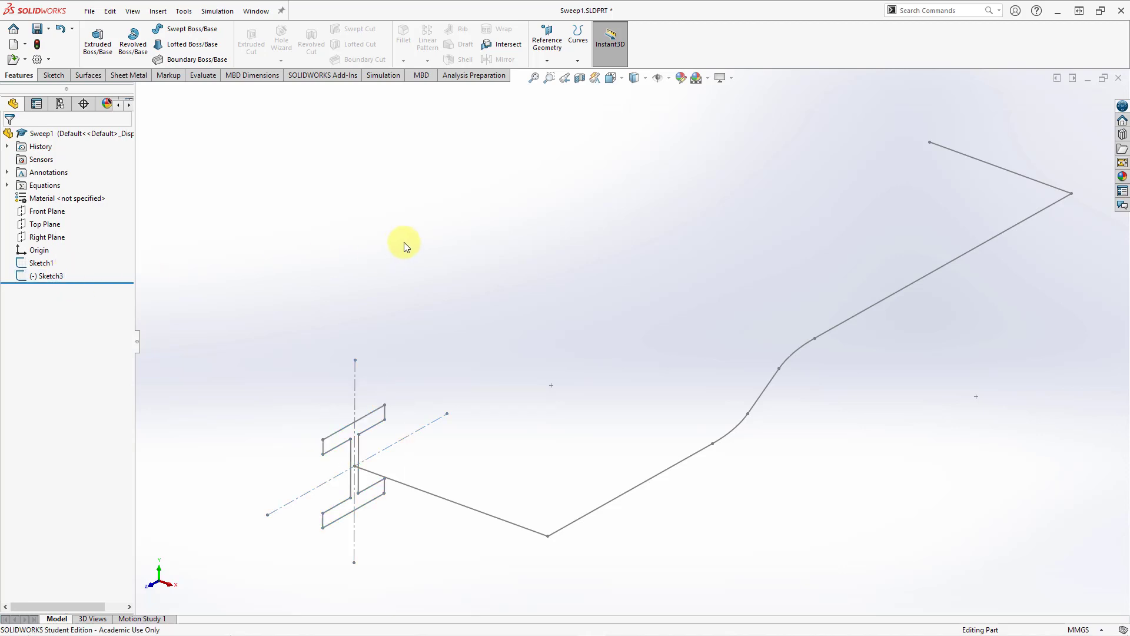
# Step: Set up a swept boss with a 2 mm diameter circular profile along the bent path sketch
pyautogui.click(192, 30)
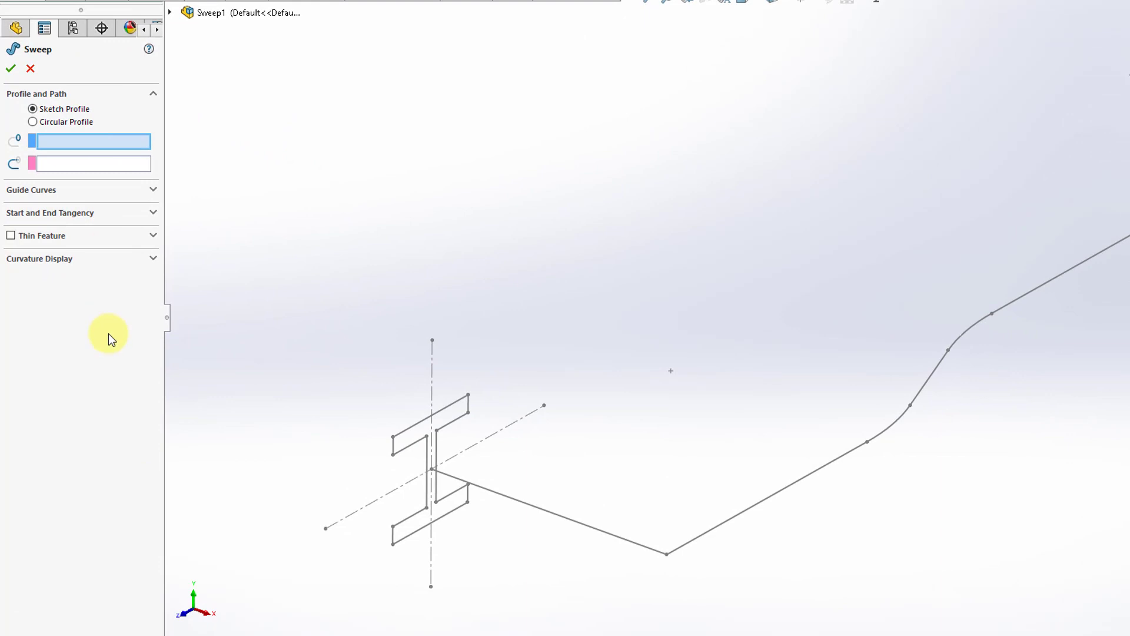
pyautogui.click(84, 124)
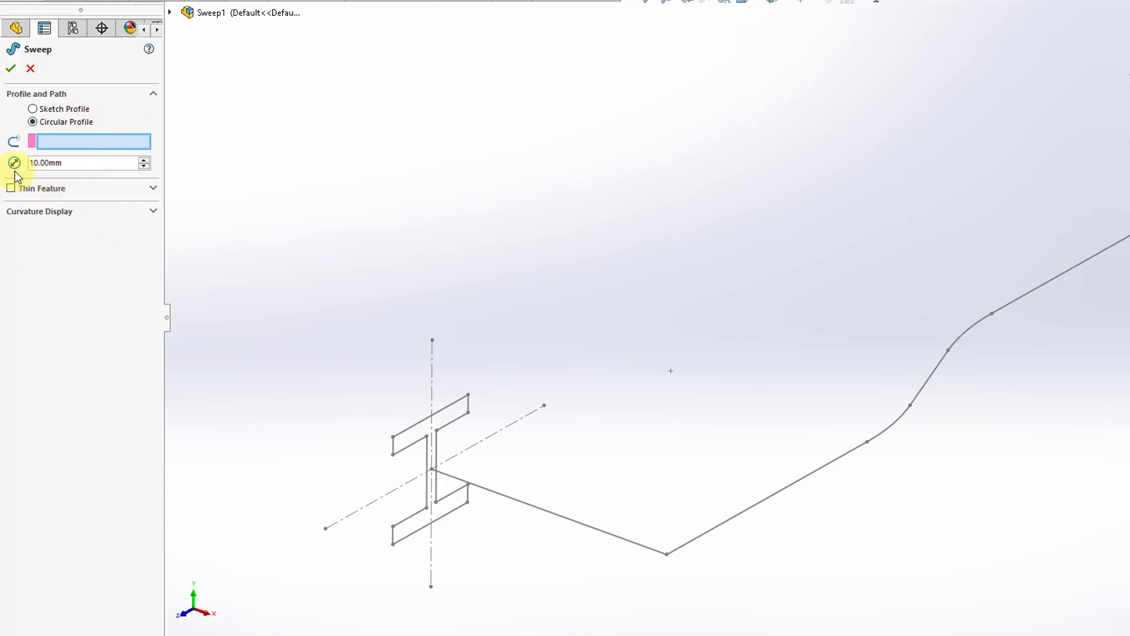
pyautogui.click(75, 143)
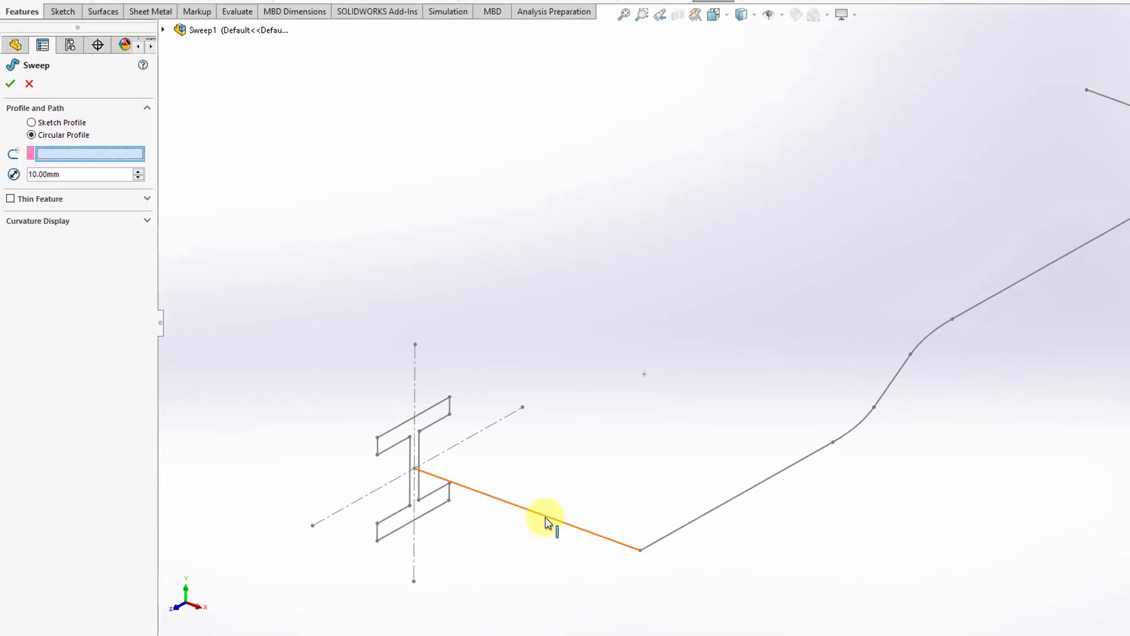
pyautogui.click(566, 521)
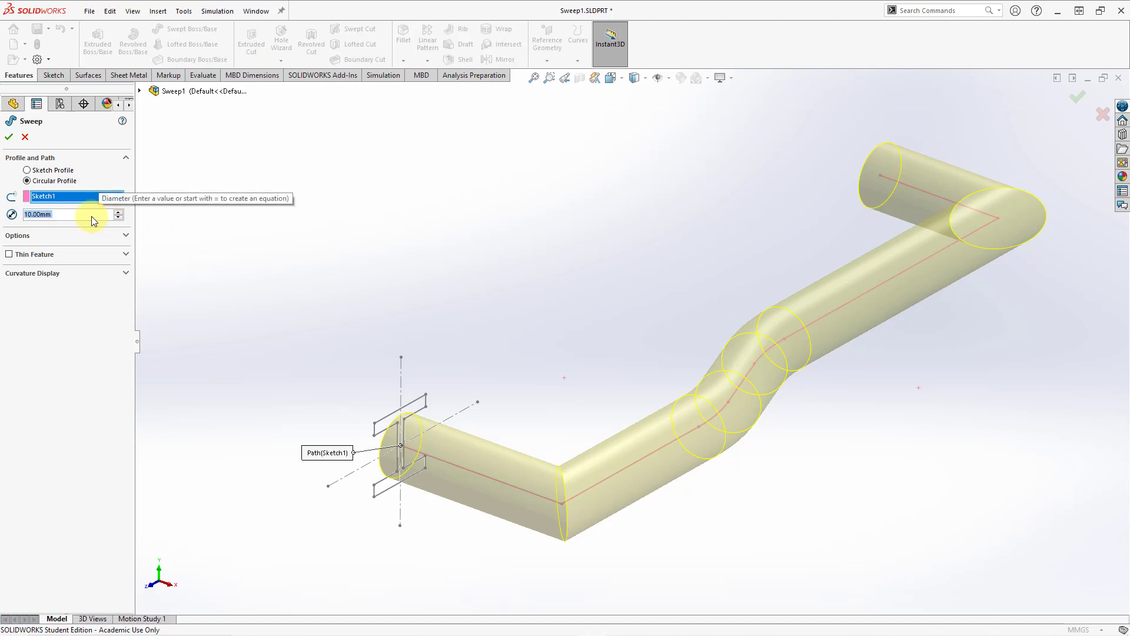
pyautogui.write('2')
pyautogui.press('Return')
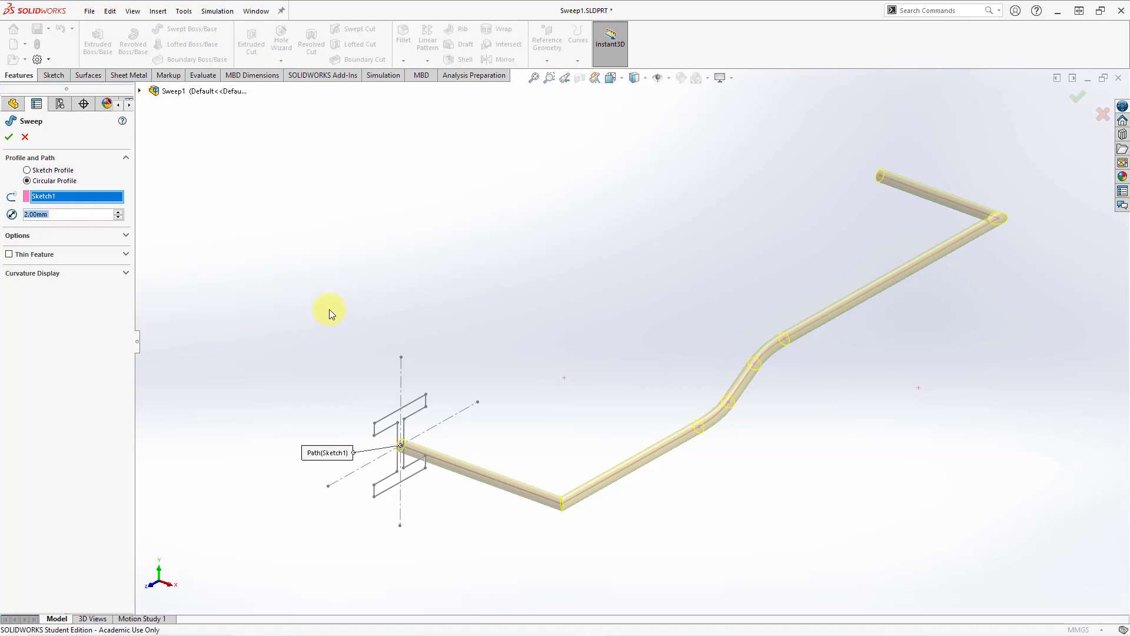
# Step: Switch the sweep to a sketch profile and choose the I-shaped sketch as its profile
pyautogui.click(53, 170)
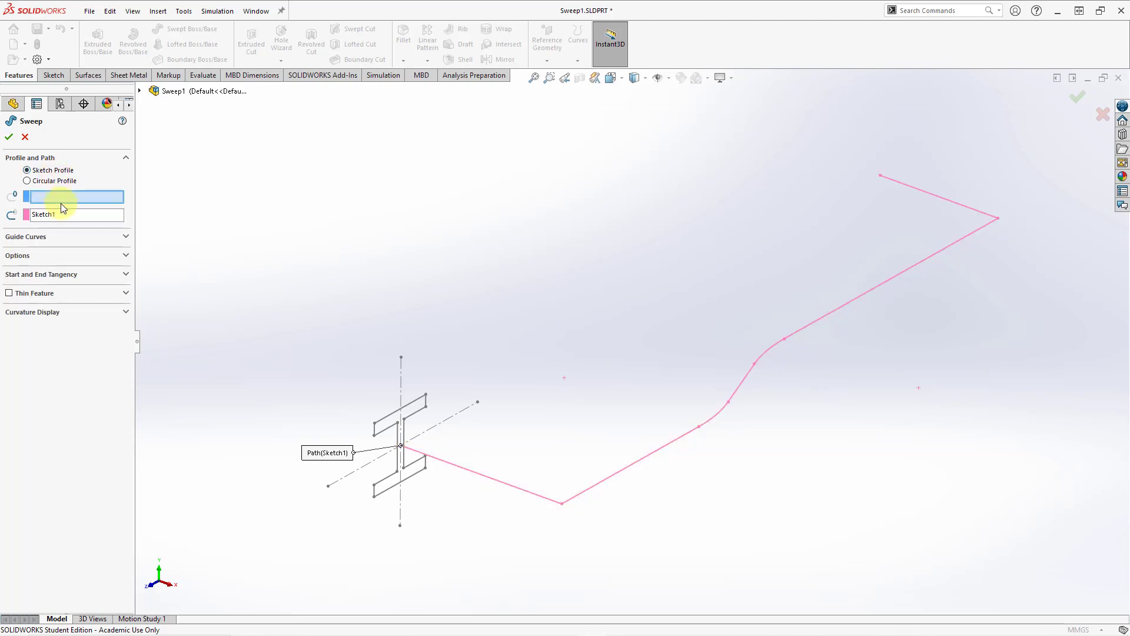
pyautogui.click(59, 199)
pyautogui.click(397, 418)
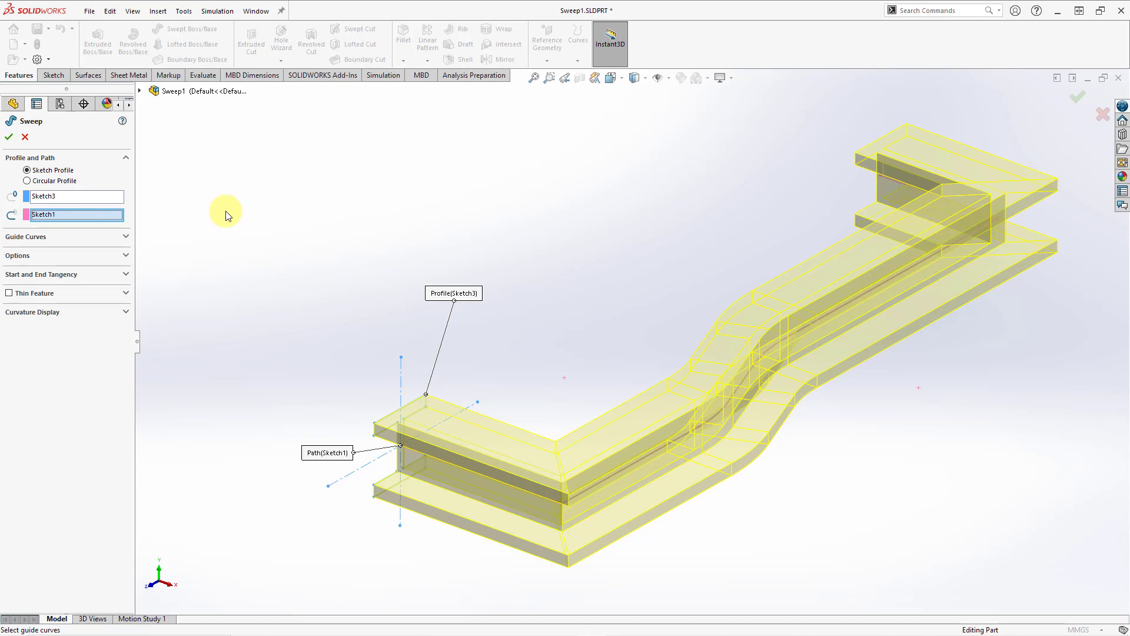
# Step: Try the Keep Normal Constant profile orientation for the sweep, then restore Follow Path
pyautogui.click(126, 238)
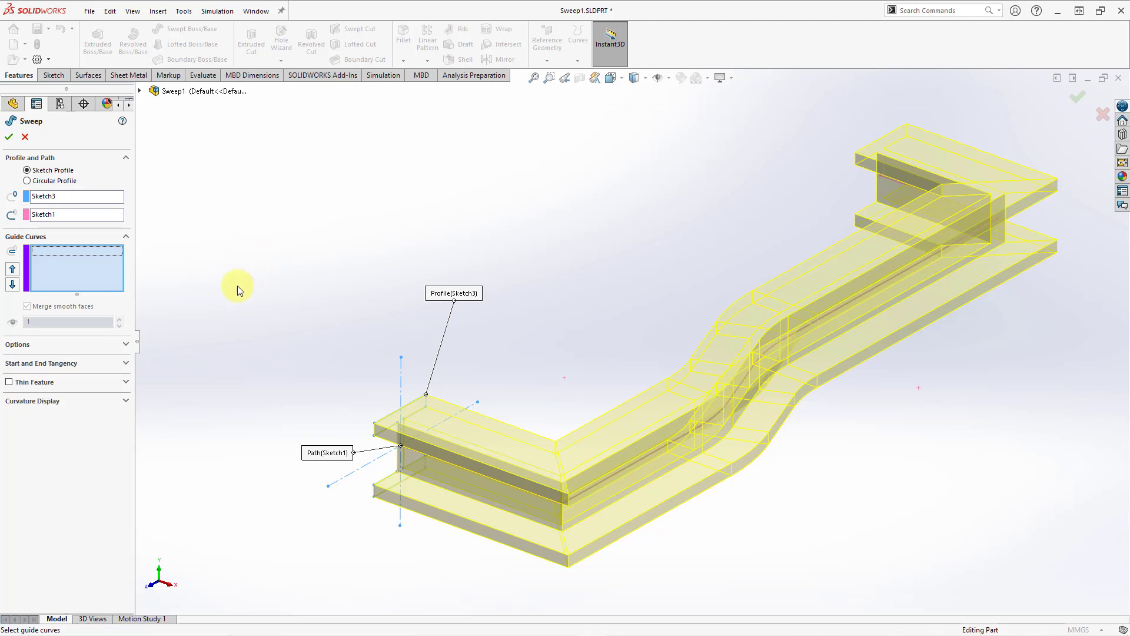
pyautogui.click(124, 343)
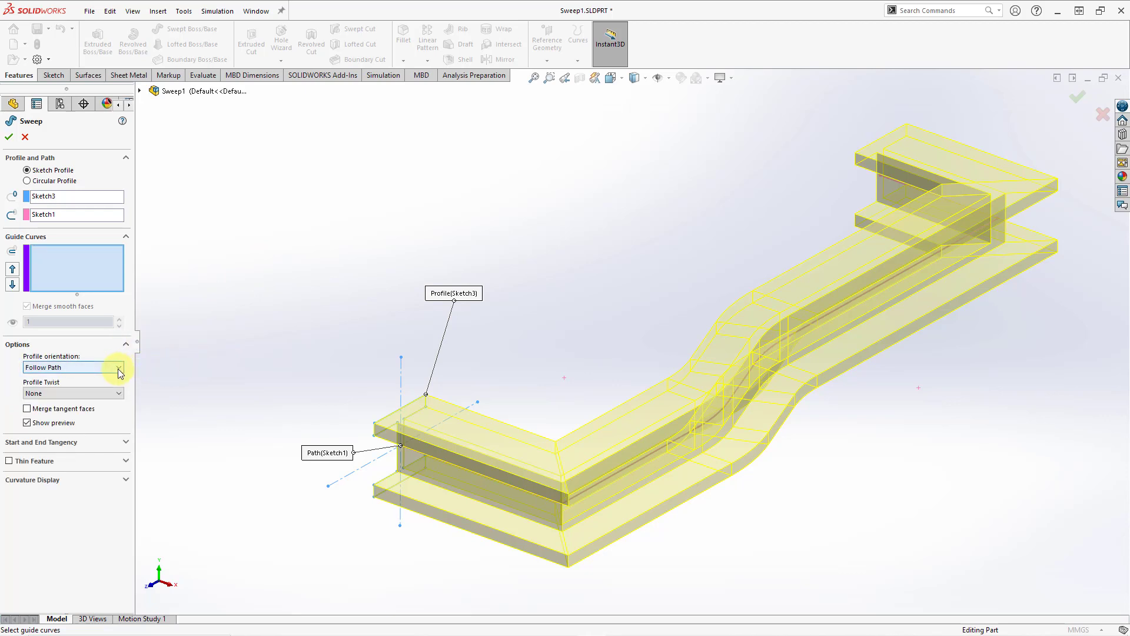
pyautogui.click(118, 368)
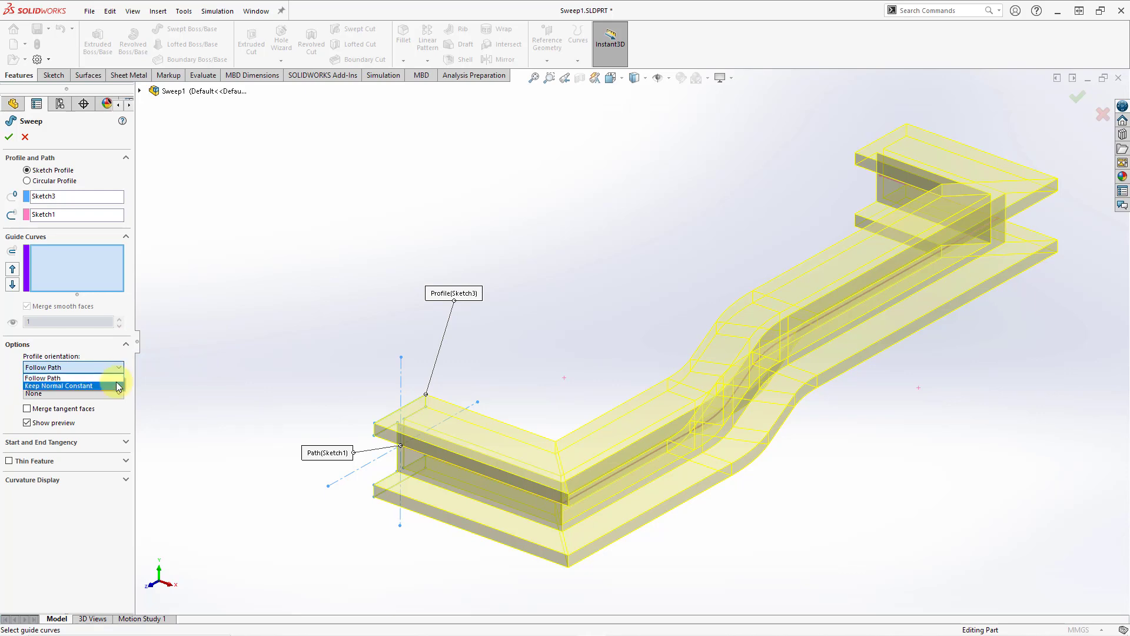
pyautogui.click(116, 383)
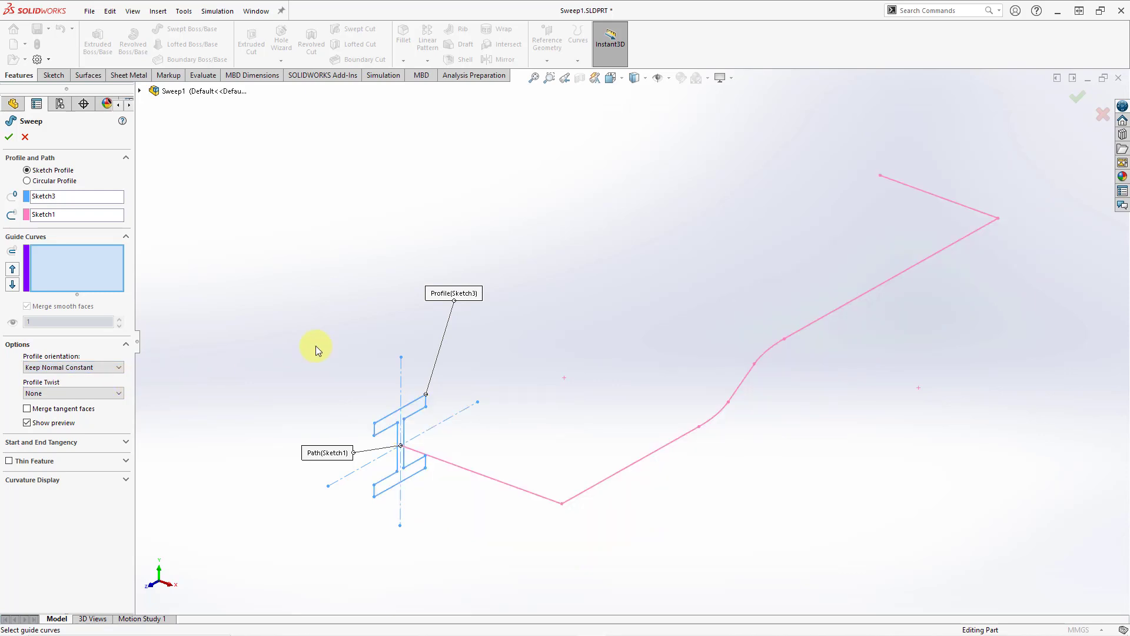
pyautogui.click(120, 368)
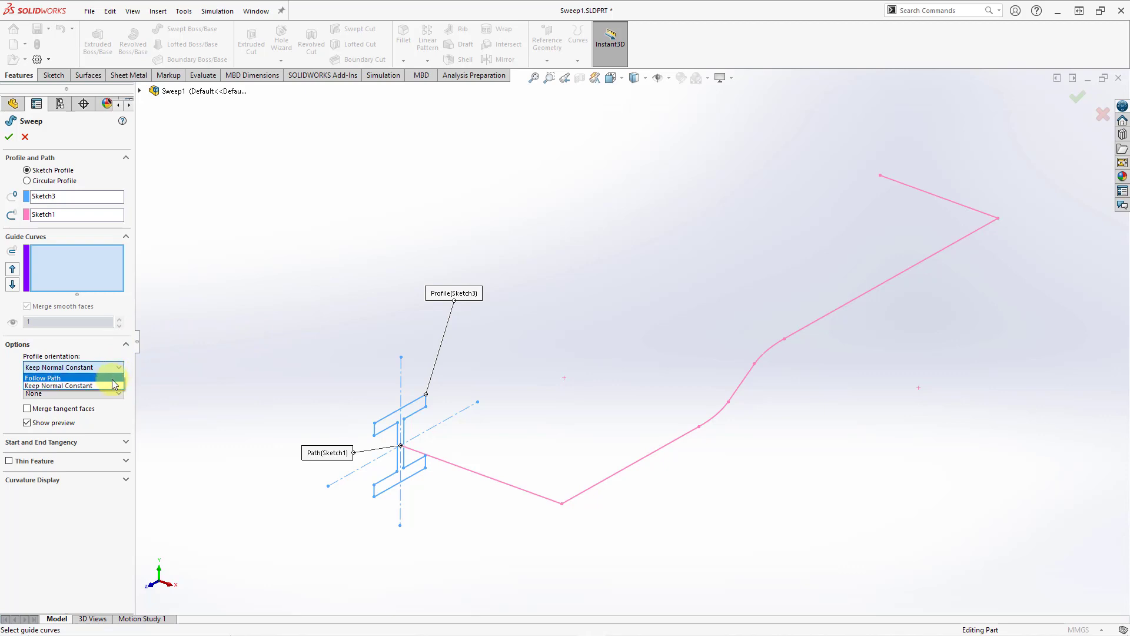
pyautogui.click(112, 377)
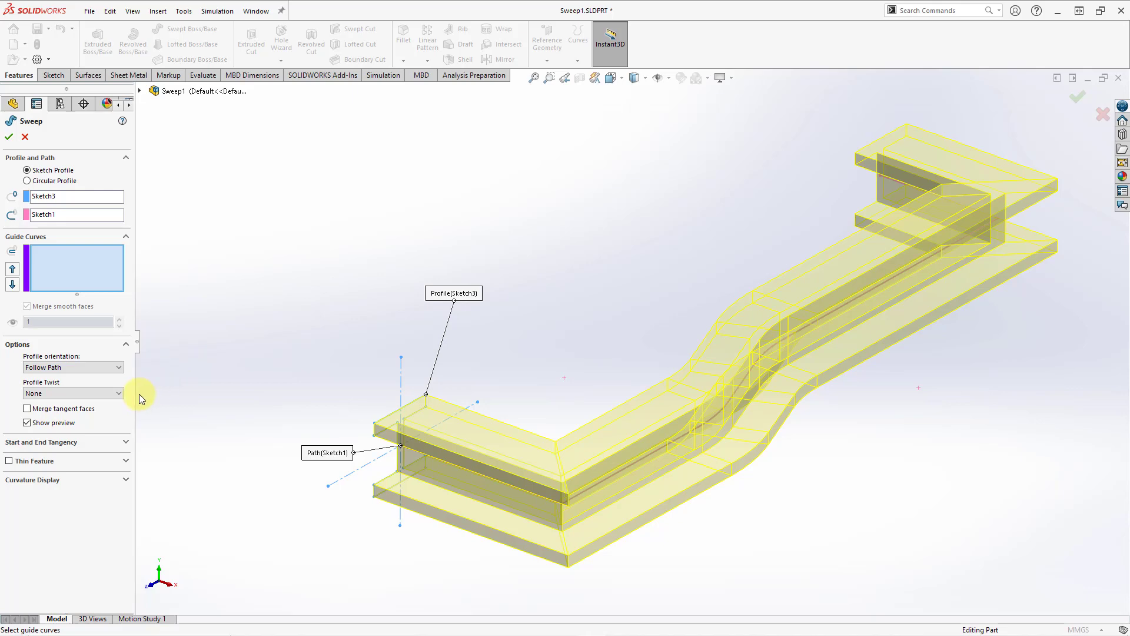
# Step: Review the sweep's profile twist, start and end tangency, thin feature and curvature display options
pyautogui.click(103, 392)
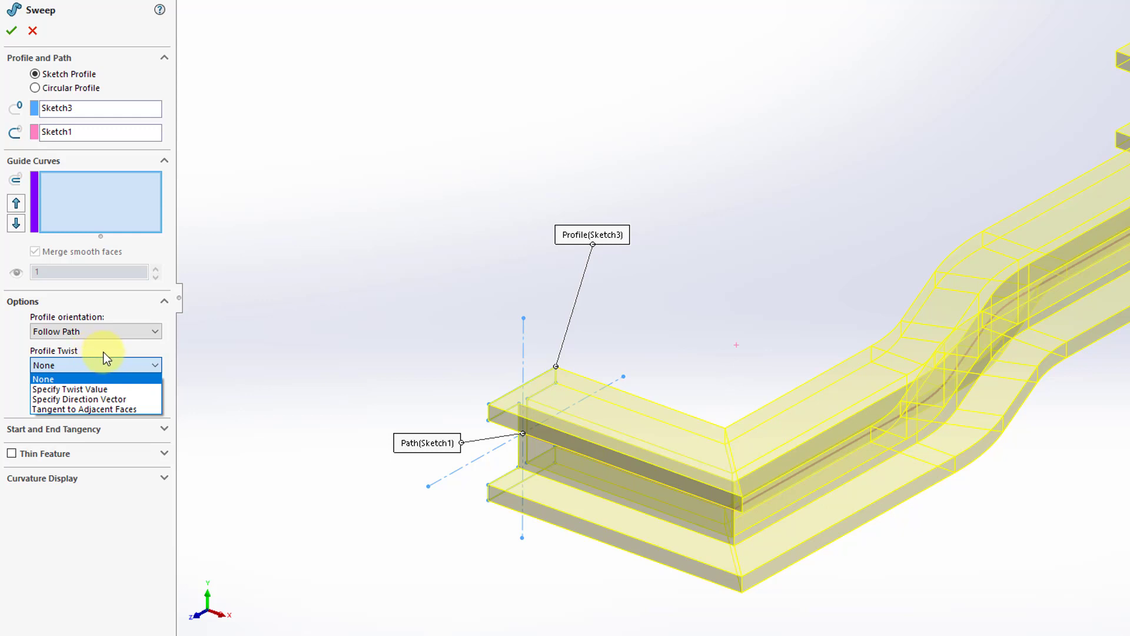
pyautogui.click(232, 341)
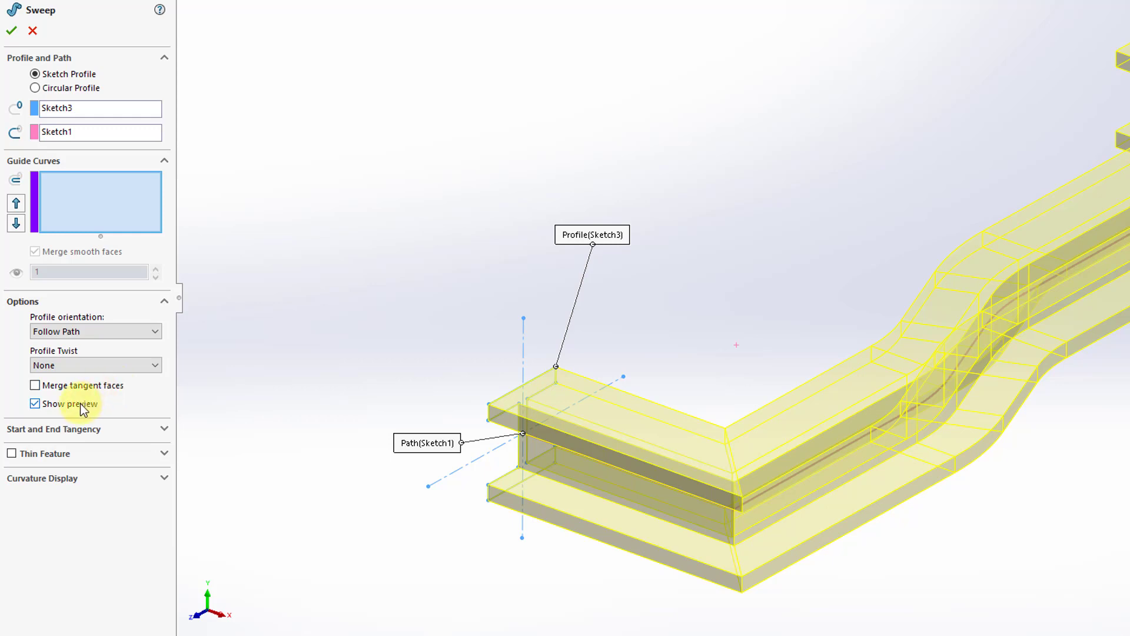
pyautogui.click(164, 429)
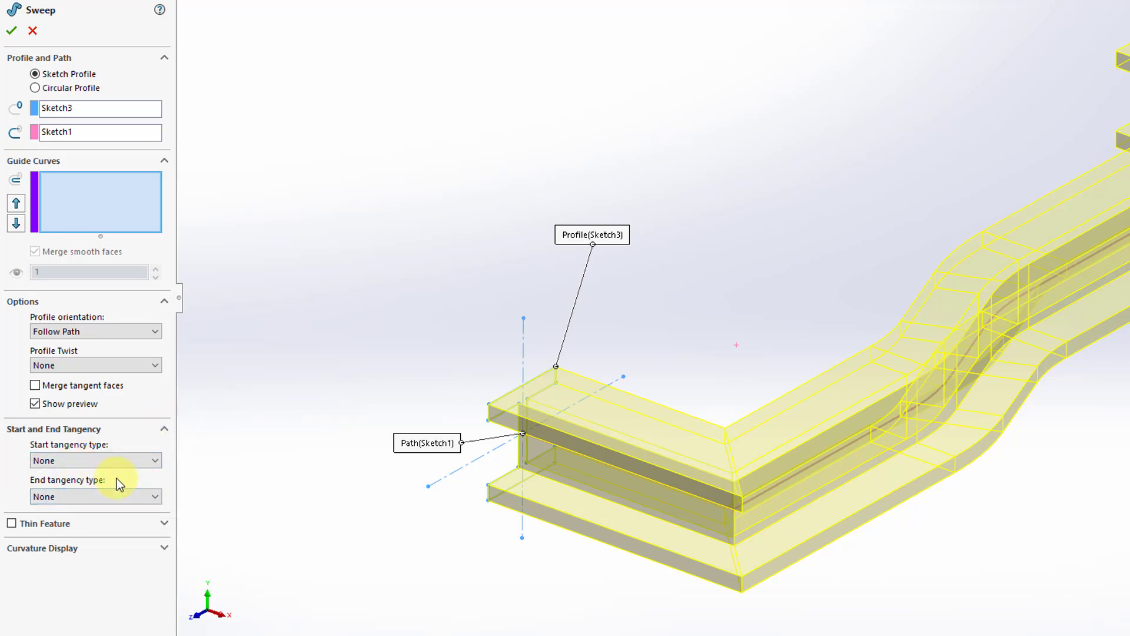
pyautogui.click(114, 461)
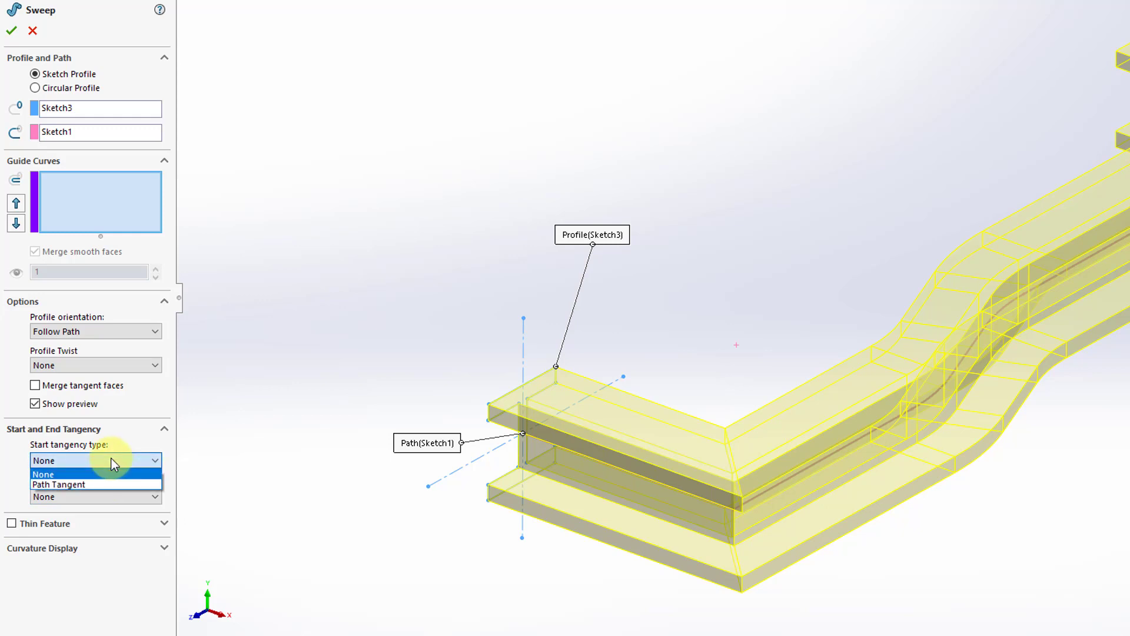
pyautogui.click(113, 460)
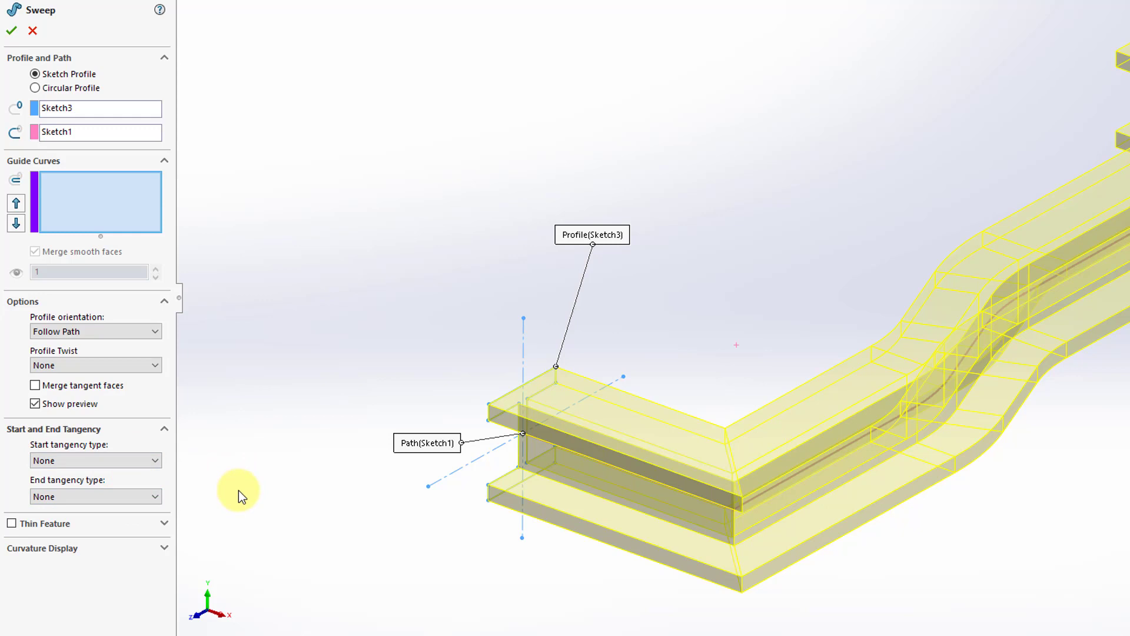
pyautogui.click(163, 524)
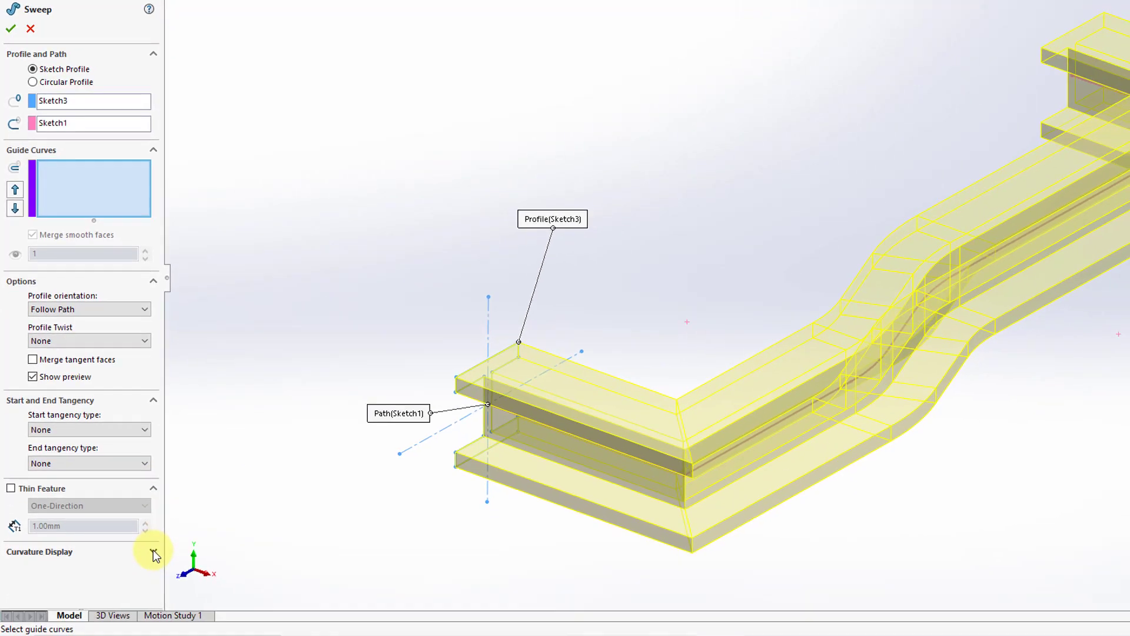
pyautogui.click(153, 551)
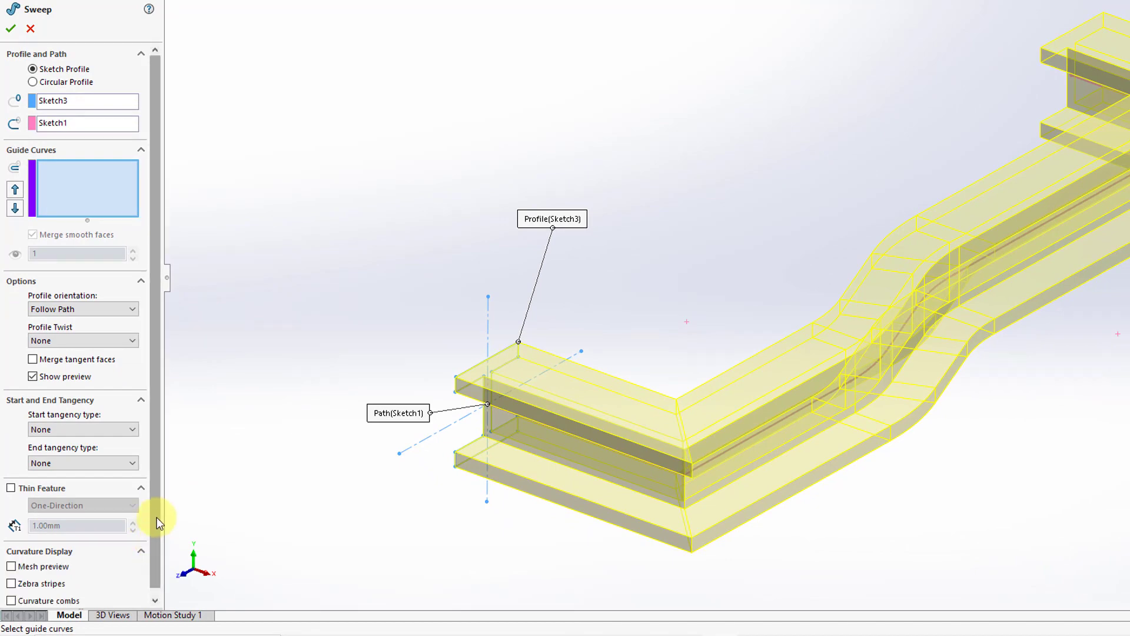
# Step: Try the mesh preview, zebra stripes and curvature combs displays on the sweep, then switch them all off
pyautogui.scroll(-1, 157, 517)
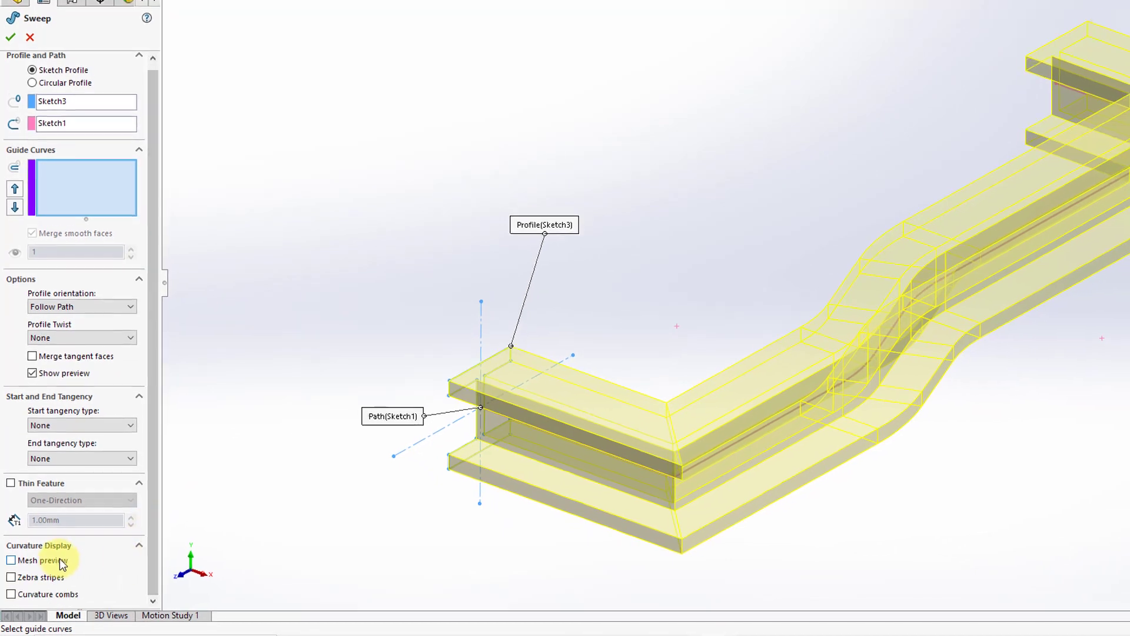
pyautogui.click(59, 560)
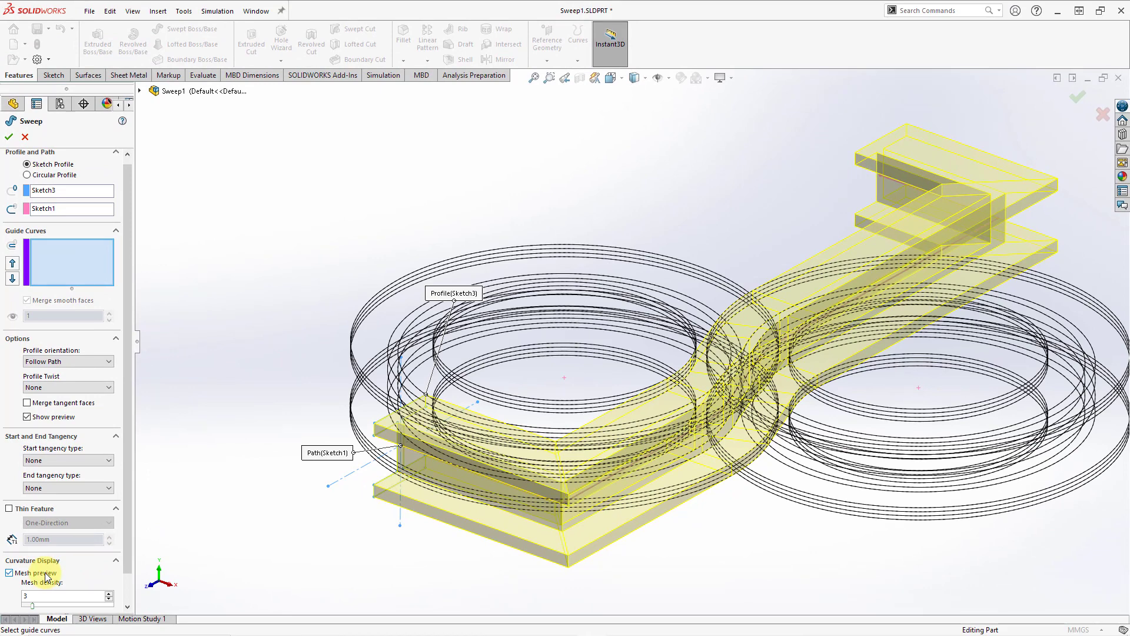
pyautogui.click(46, 574)
pyautogui.click(45, 589)
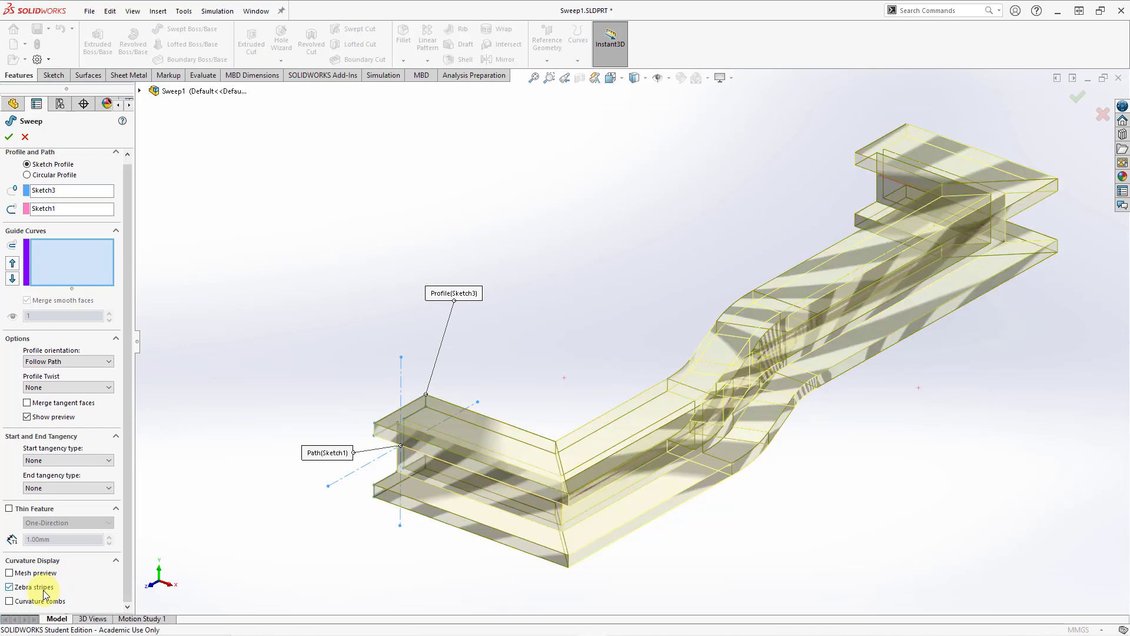
pyautogui.click(43, 588)
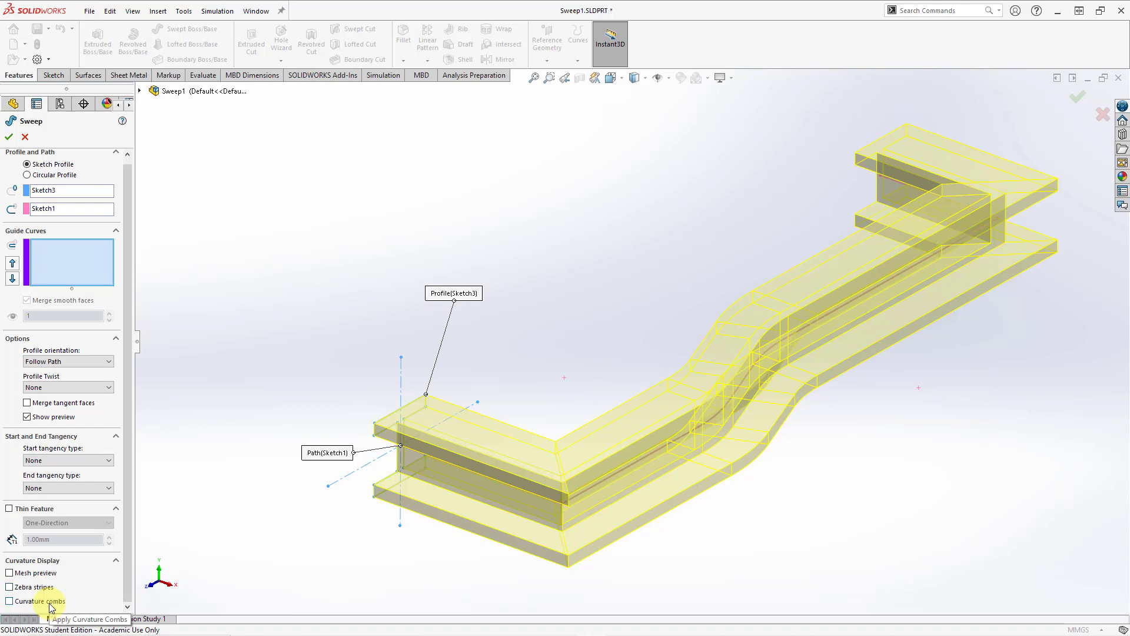
pyautogui.click(50, 602)
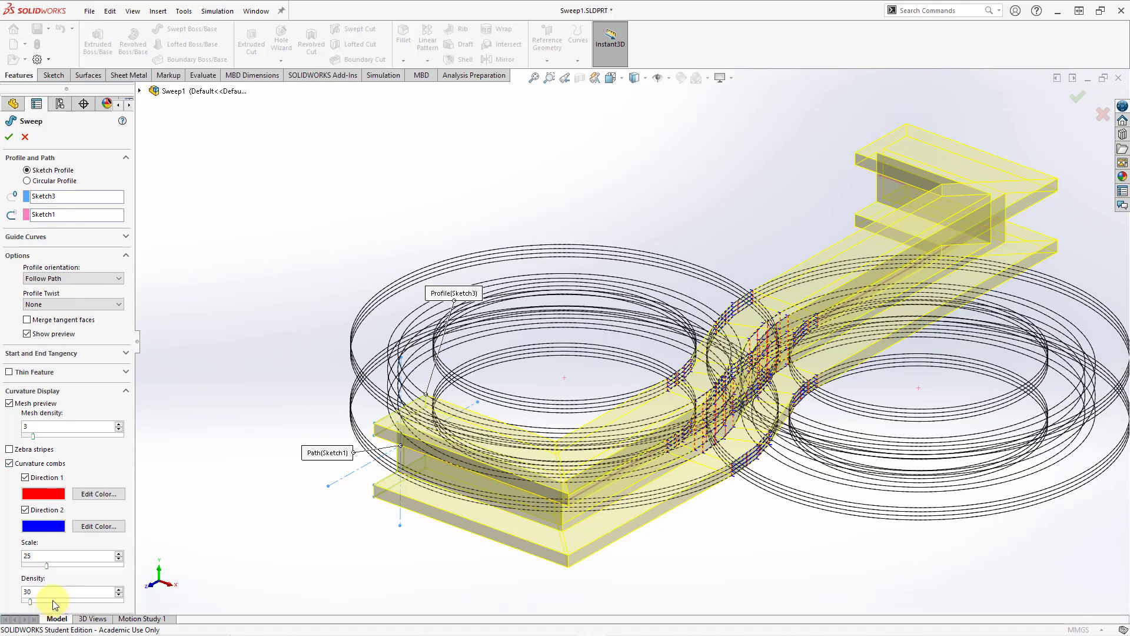
pyautogui.click(10, 464)
pyautogui.click(9, 403)
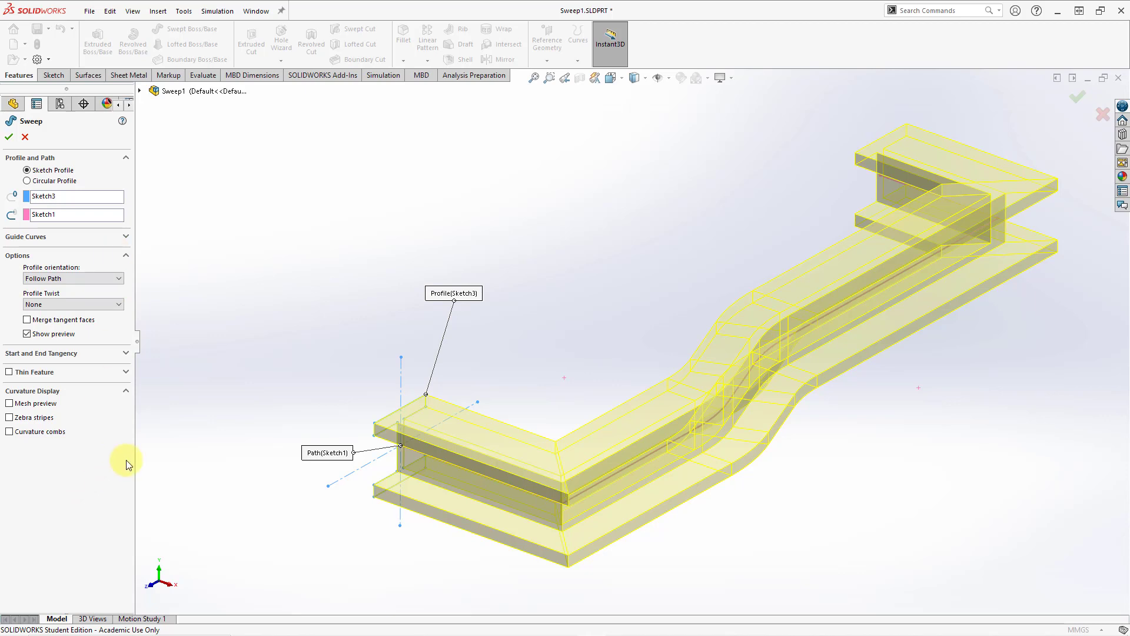
# Step: Complete the swept boss of the I-shaped profile along the bent path
pyautogui.rightClick(210, 160)
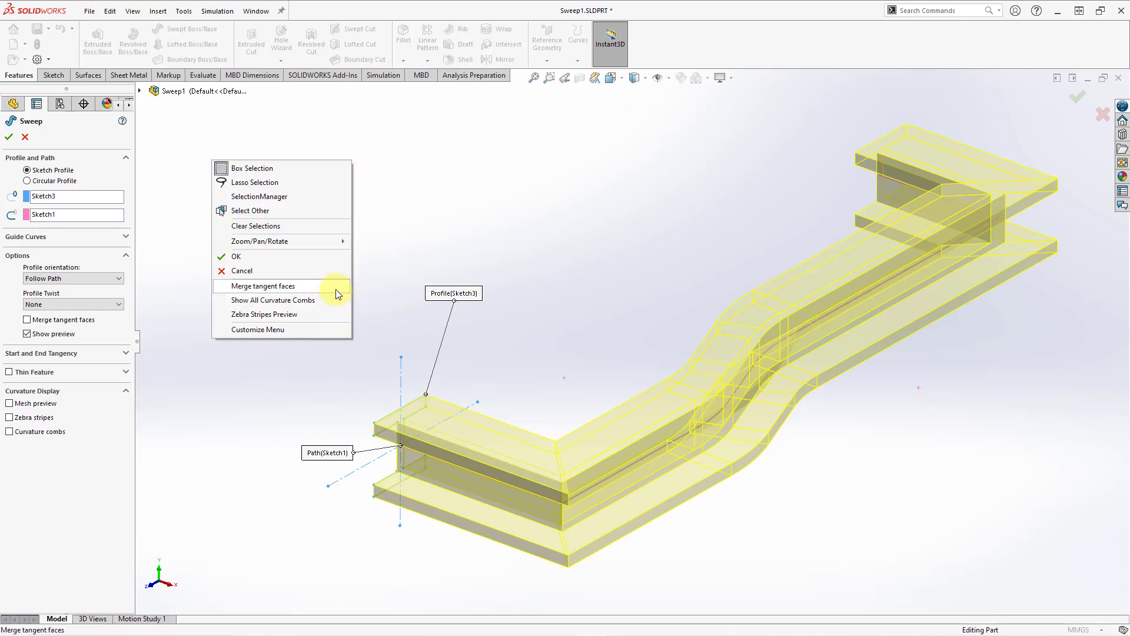
pyautogui.click(235, 131)
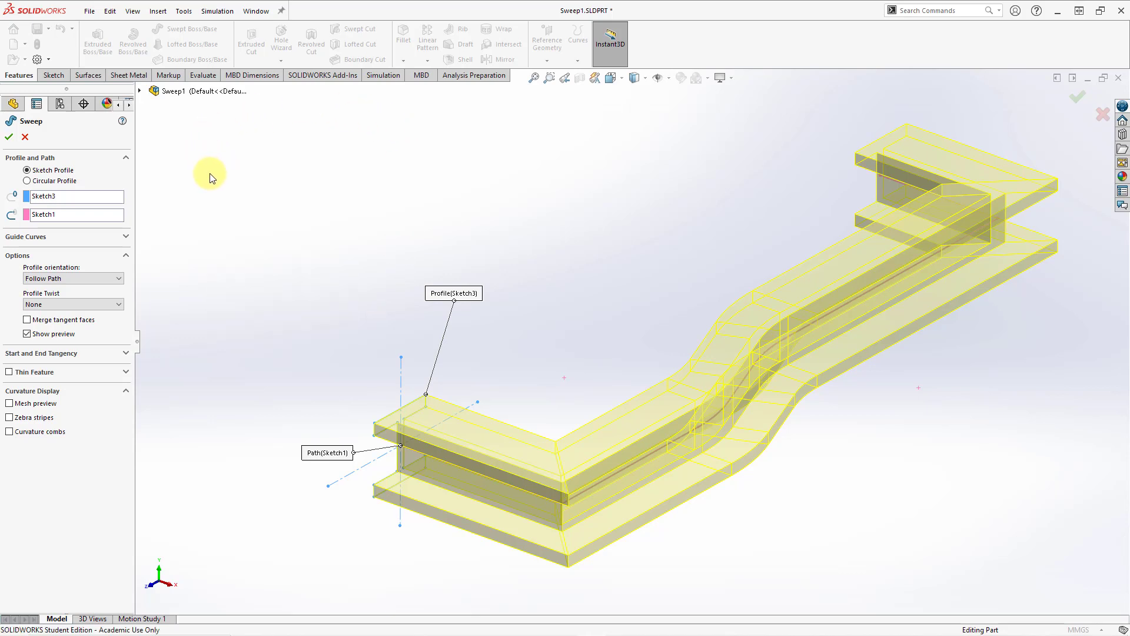
pyautogui.click(9, 136)
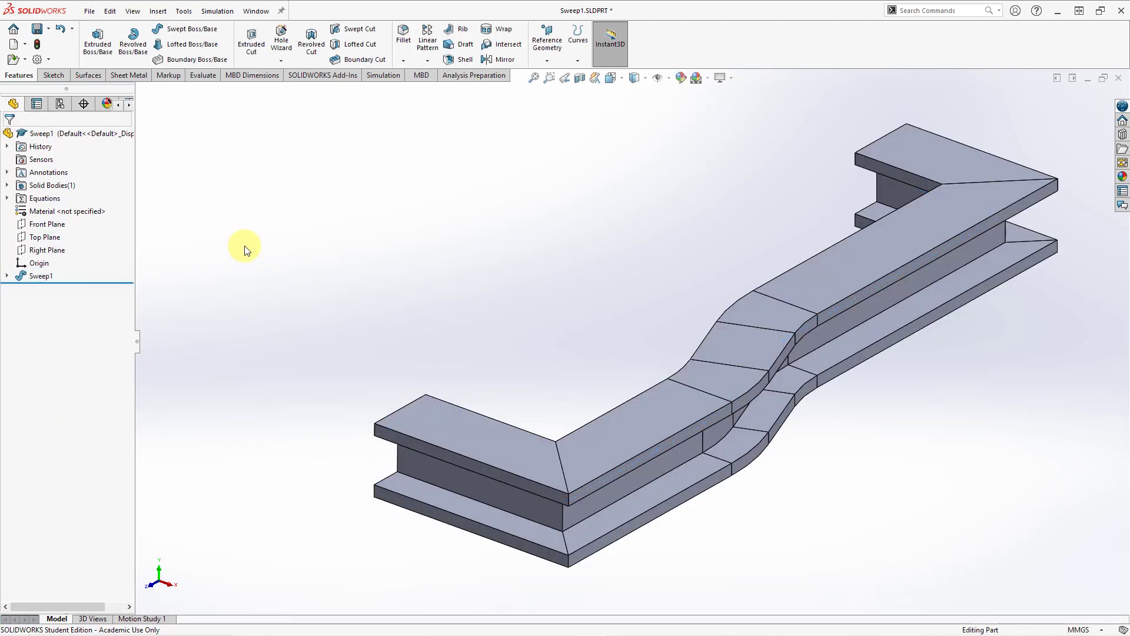
# Step: Open the sweep's I-shaped profile sketch, inspect its dimensions and relations, and exit it without changes
pyautogui.click(6, 276)
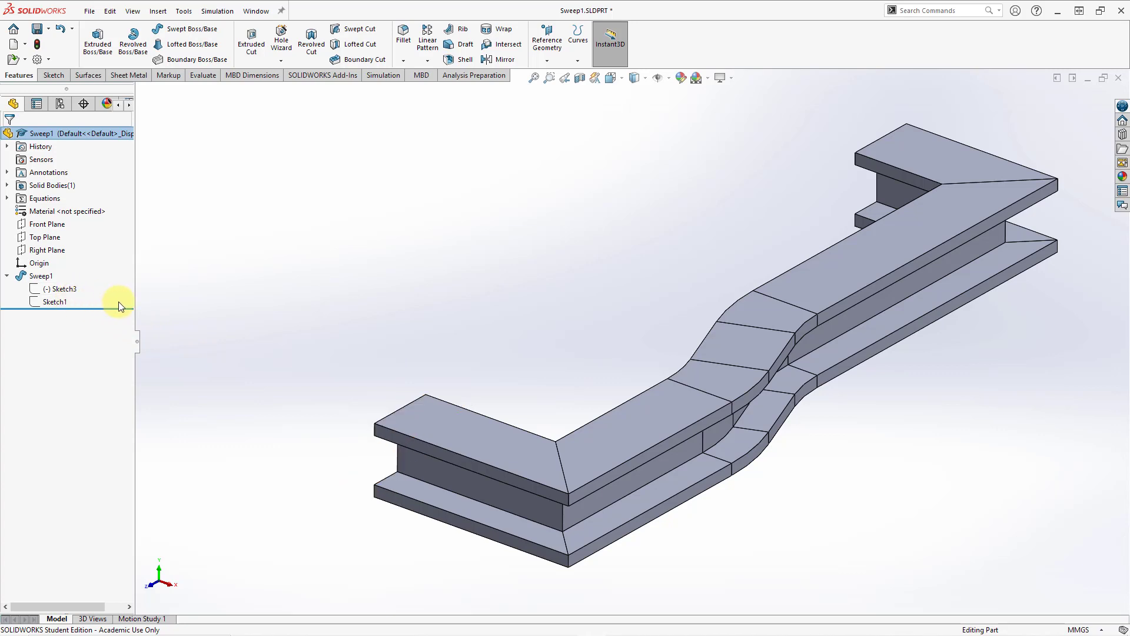
pyautogui.rightClick(73, 292)
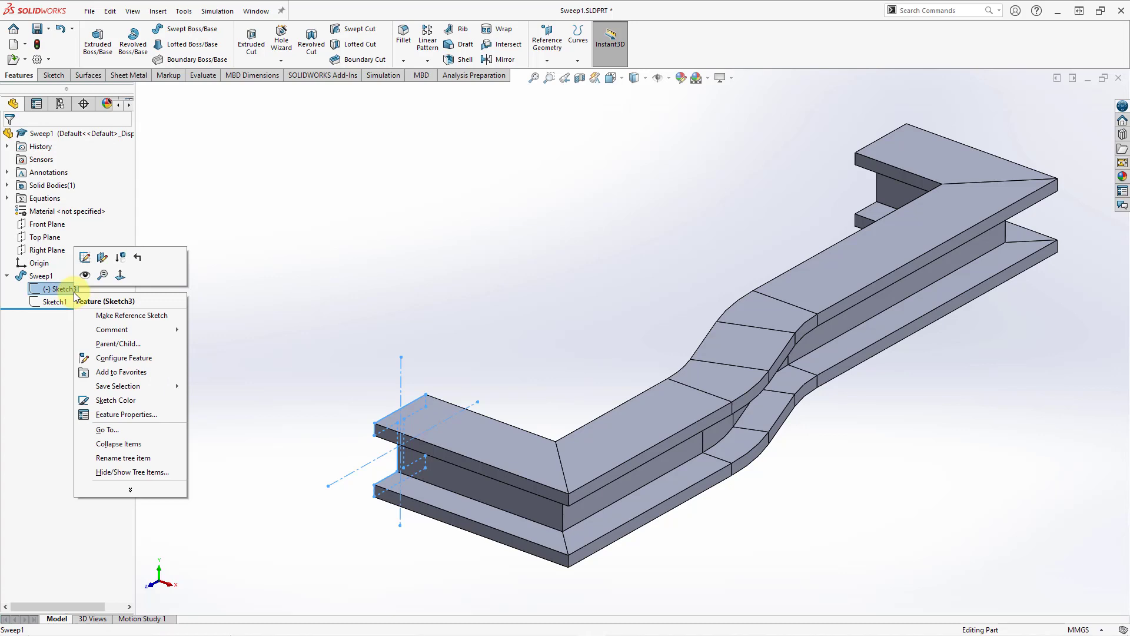
pyautogui.press('Escape')
pyautogui.click(87, 260)
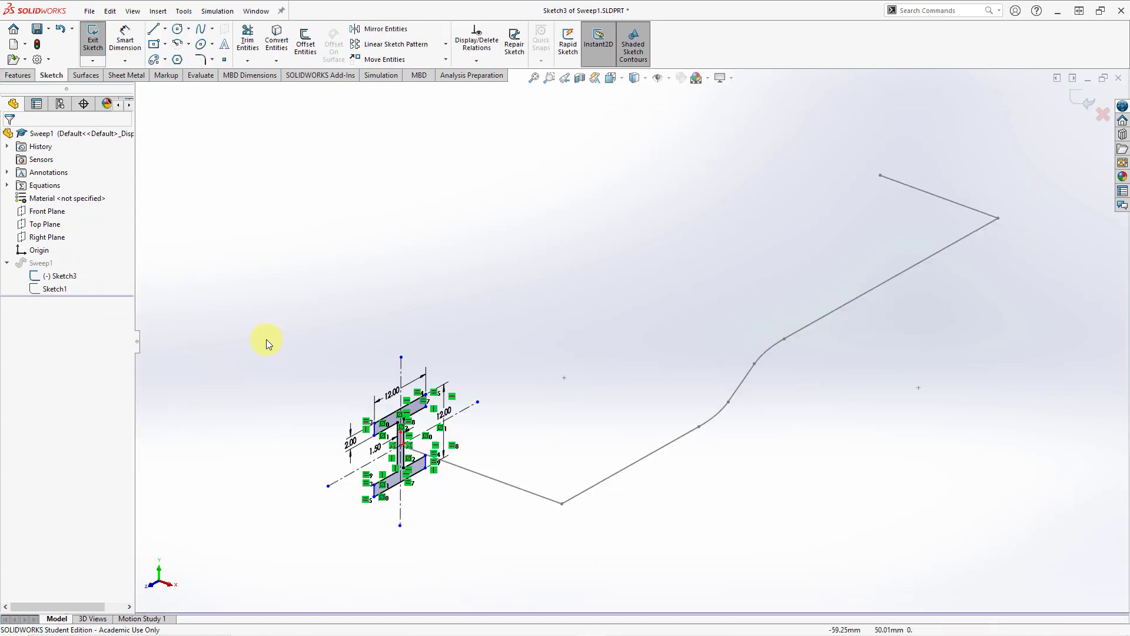
pyautogui.moveTo(429, 360)
pyautogui.mouseDown(button='middle')
pyautogui.moveTo(413, 305)
pyautogui.moveTo(369, 308)
pyautogui.moveTo(399, 330)
pyautogui.moveTo(390, 332)
pyautogui.mouseUp(button='middle')
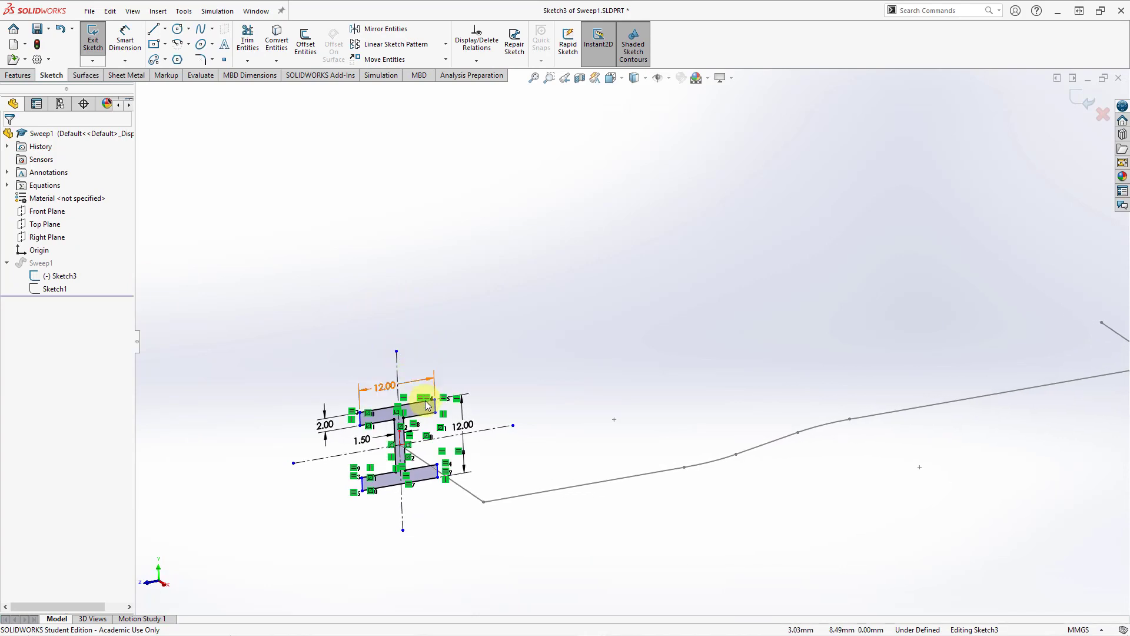
pyautogui.moveTo(434, 398)
pyautogui.keyDown('ctrl'); pyautogui.mouseDown(button='middle')
pyautogui.moveTo(436, 449)
pyautogui.moveTo(470, 366)
pyautogui.moveTo(479, 295)
pyautogui.moveTo(445, 346)
pyautogui.moveTo(590, 320)
pyautogui.mouseUp(button='middle'); pyautogui.keyUp('ctrl')
pyautogui.scroll(-4, 506, 315)
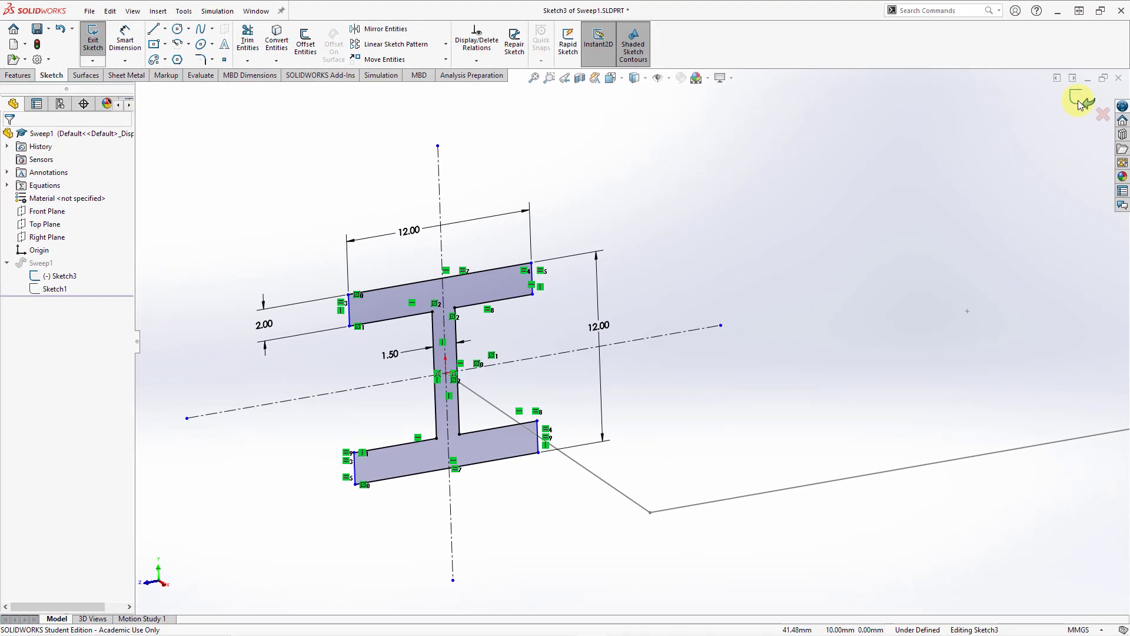
pyautogui.click(1078, 100)
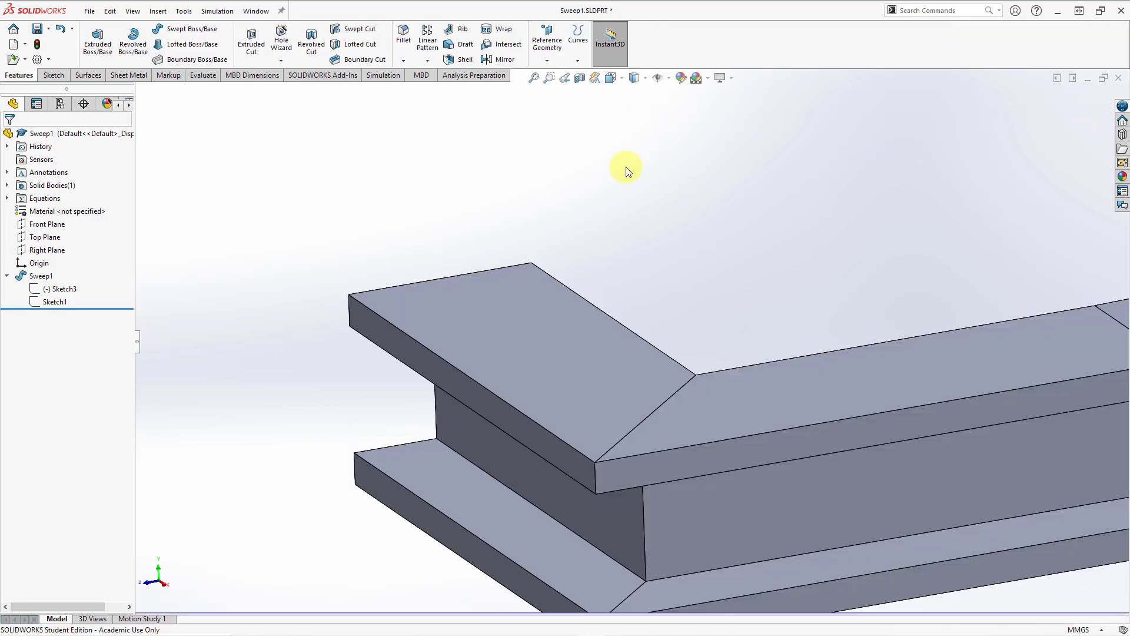
# Step: Examine the finished swept I-beam body from its open end along the mitred corners and curved bends
pyautogui.scroll(-4, 188, 390)
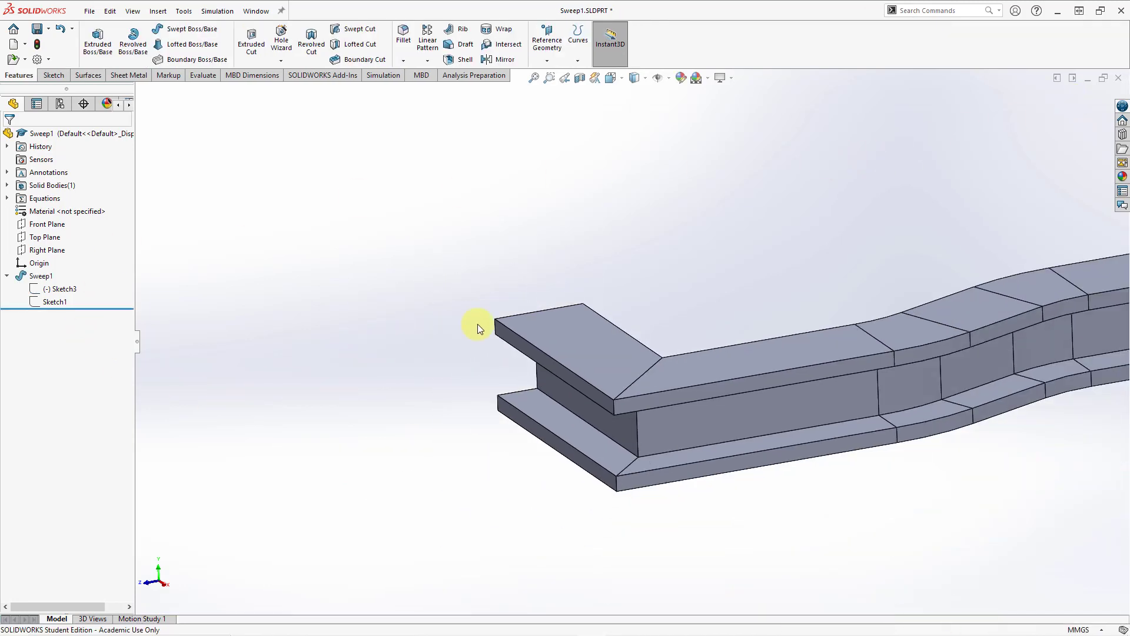
pyautogui.scroll(-2, 362, 419)
pyautogui.hotkey('ctrl', 'Left')
pyautogui.hotkey('ctrl', 'Left')
pyautogui.hotkey('ctrl', 'Left')
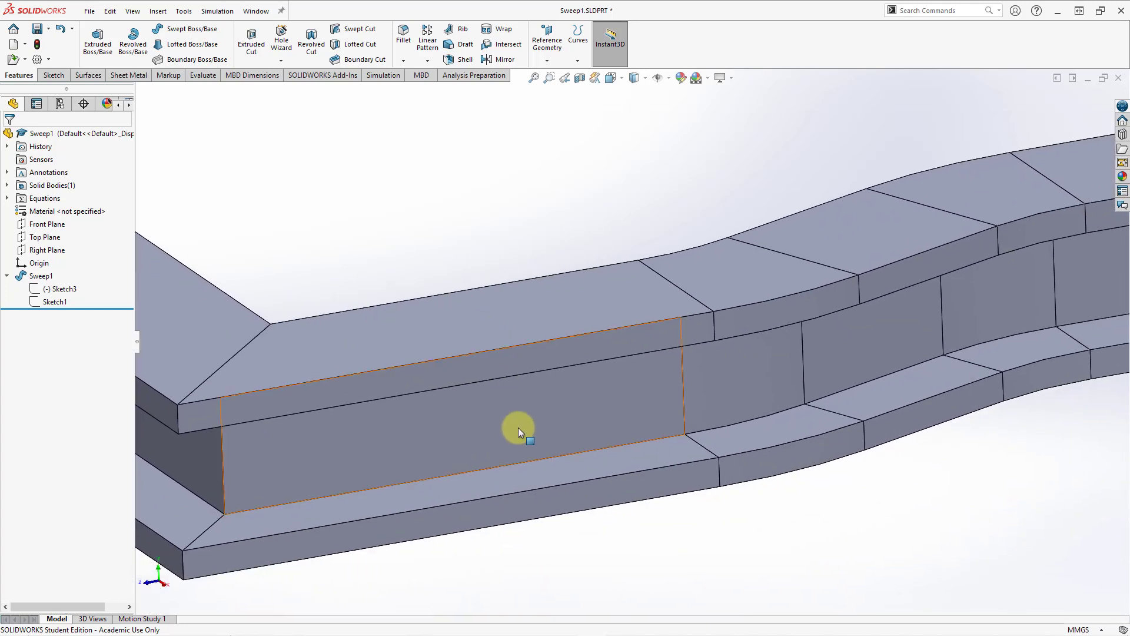
pyautogui.keyDown('shift'); pyautogui.moveTo(518, 433); pyautogui.dragTo(515, 493, button='middle'); pyautogui.keyUp('shift')
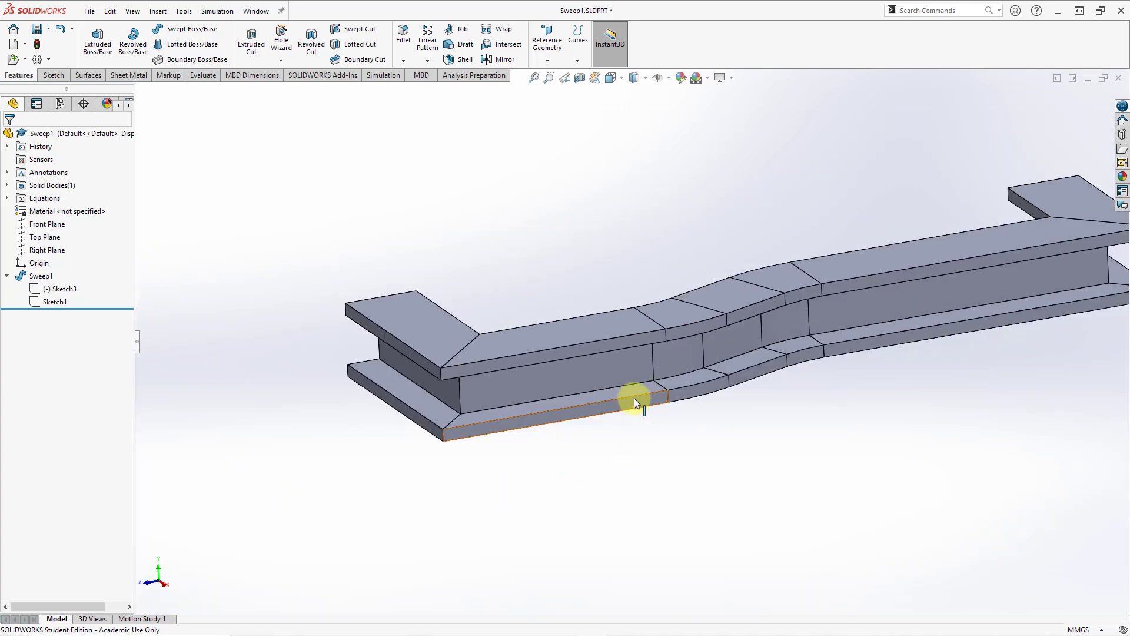
pyautogui.keyDown('ctrl'); pyautogui.moveTo(633, 396); pyautogui.dragTo(514, 474, button='middle'); pyautogui.keyUp('ctrl')
pyautogui.moveTo(570, 409); pyautogui.dragTo(585, 442, button='middle')
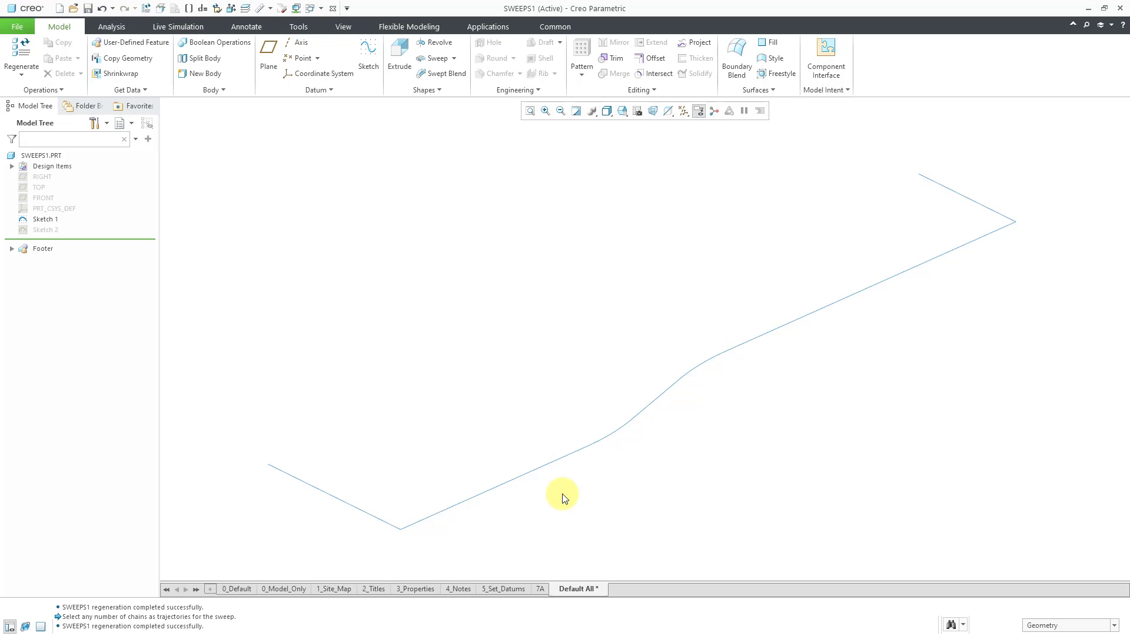
# Step: Switch to Creo Parametric and extrude the square Sketch 2 into a solid block with a depth of 12
pyautogui.click(47, 229)
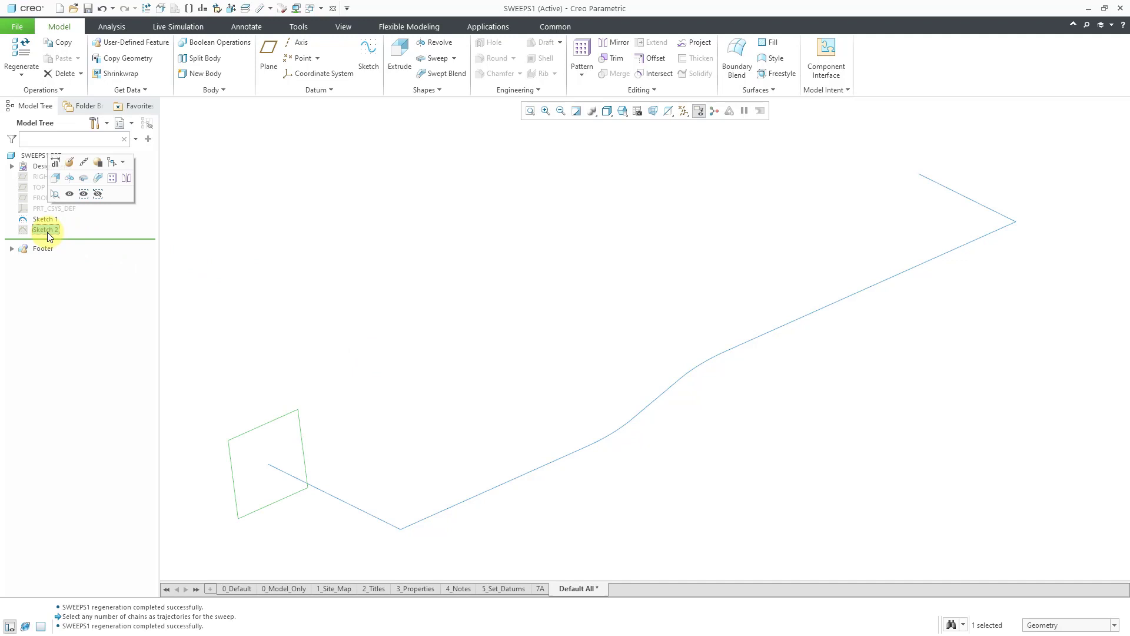
pyautogui.click(55, 178)
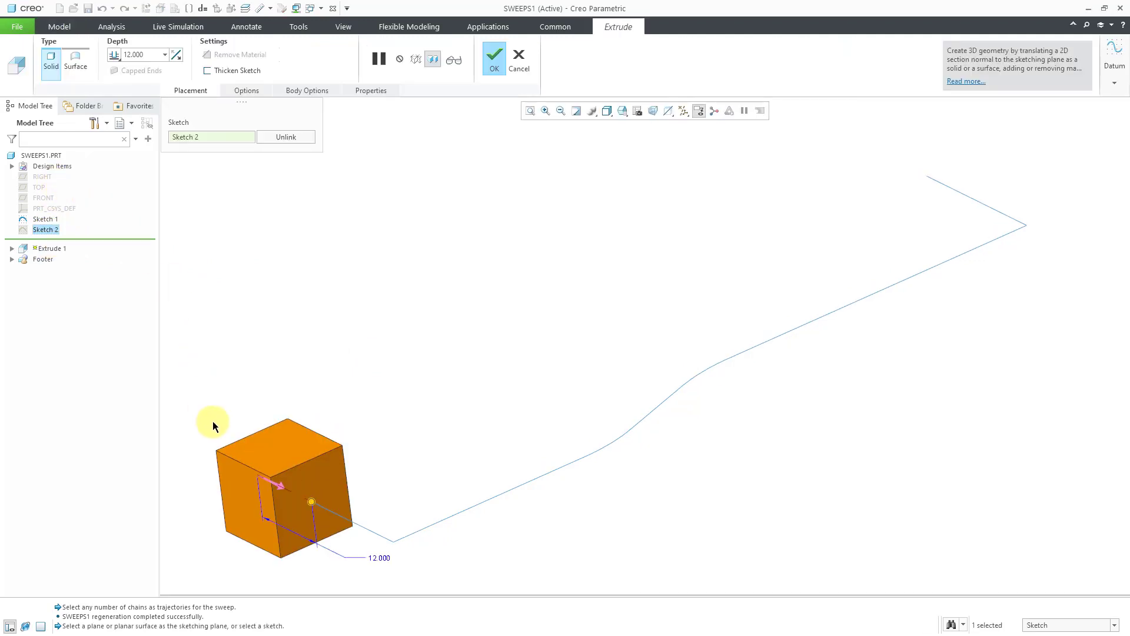
pyautogui.middleClick(418, 305)
pyautogui.click(417, 306)
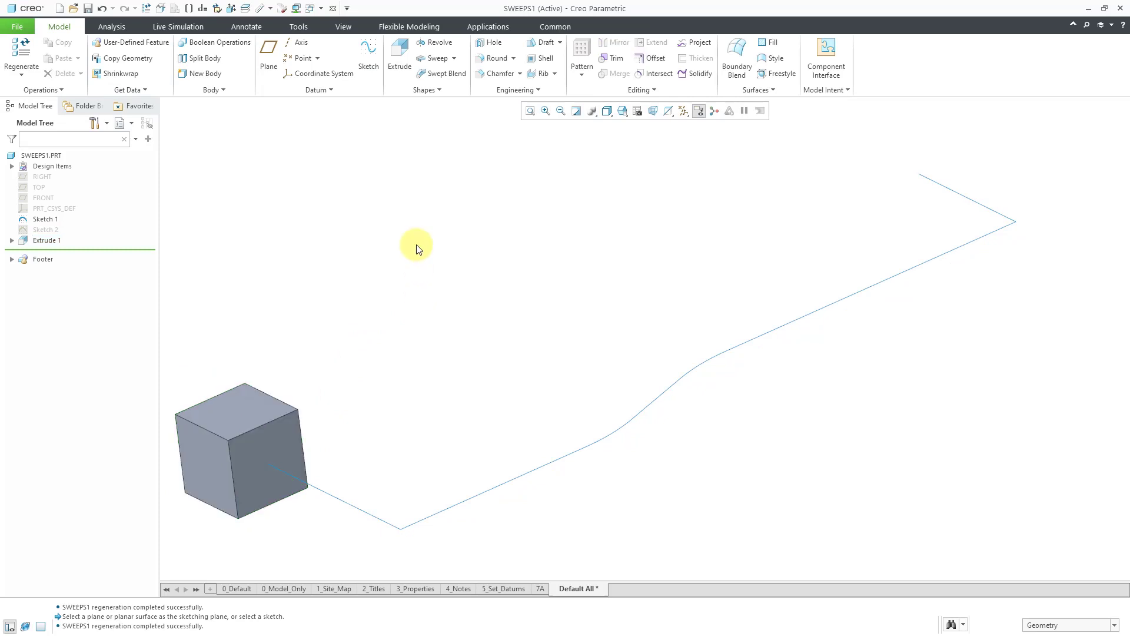
# Step: Try the Remove Material setting in a new sweep, then cancel the sweep
pyautogui.click(433, 60)
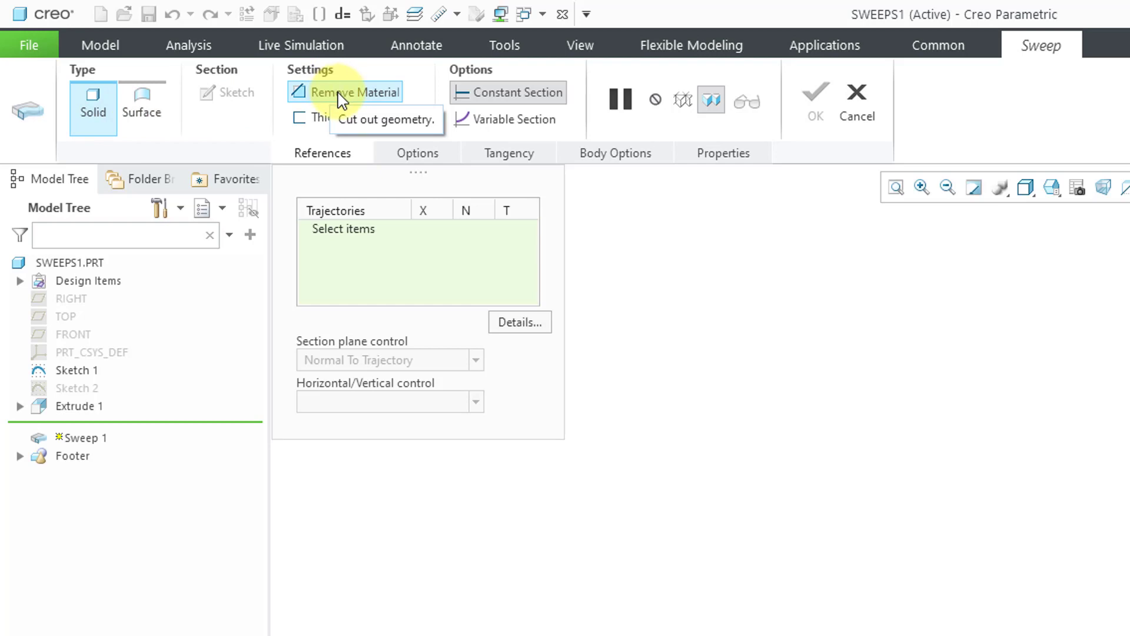
pyautogui.rightClick(686, 302)
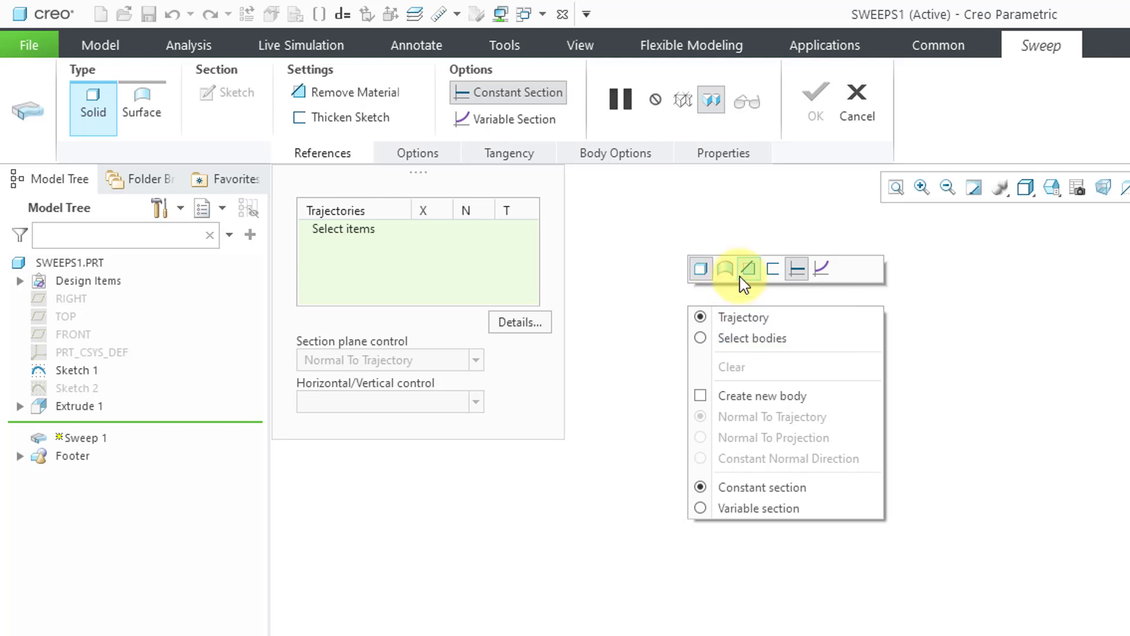
pyautogui.press('Escape')
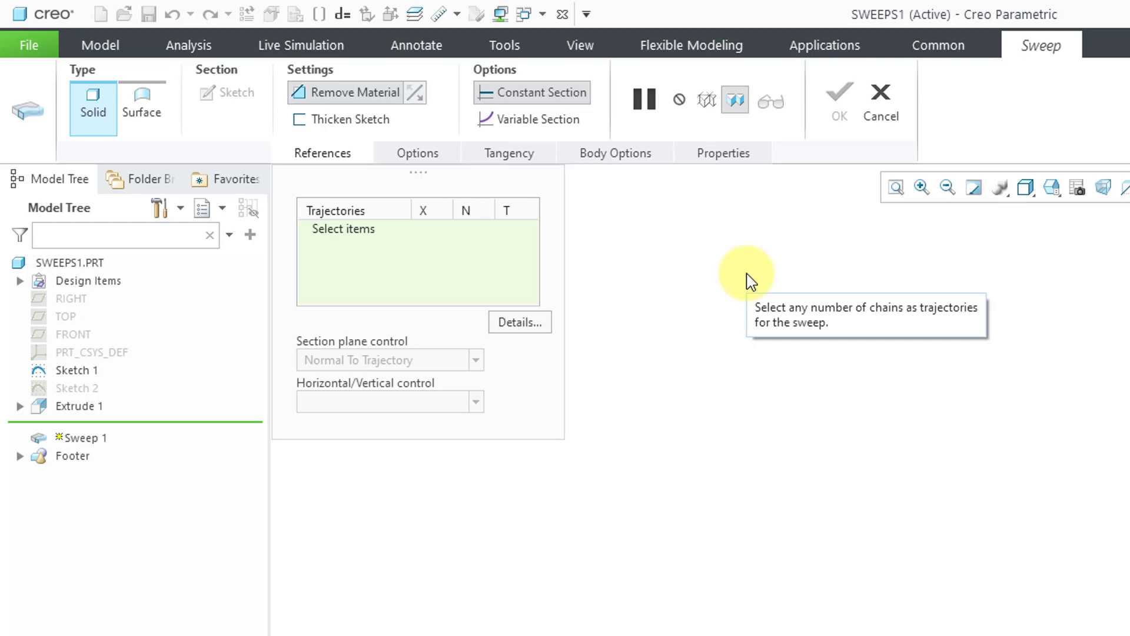
pyautogui.click(881, 99)
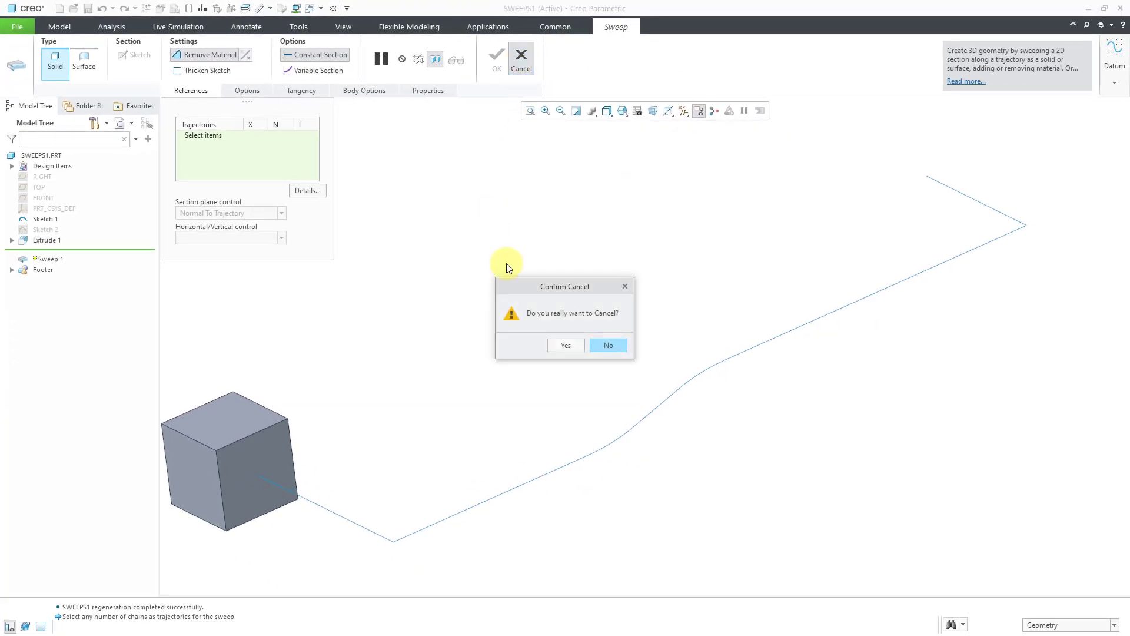
pyautogui.click(564, 343)
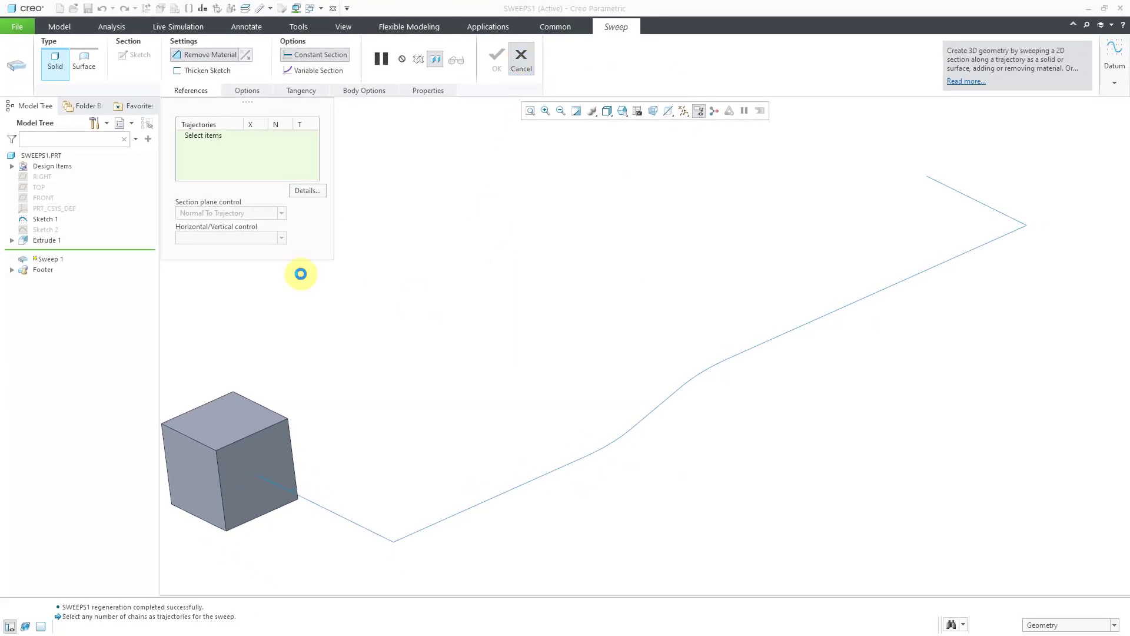
# Step: Delete the extruded block from the part
pyautogui.click(47, 240)
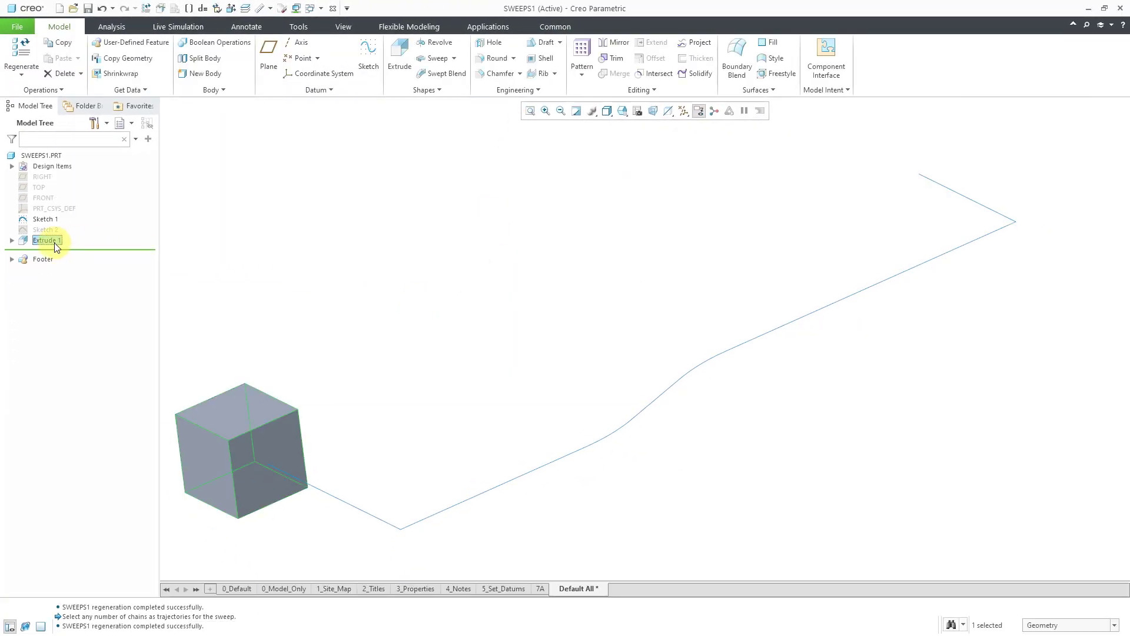
pyautogui.rightClick(56, 240)
pyautogui.click(84, 333)
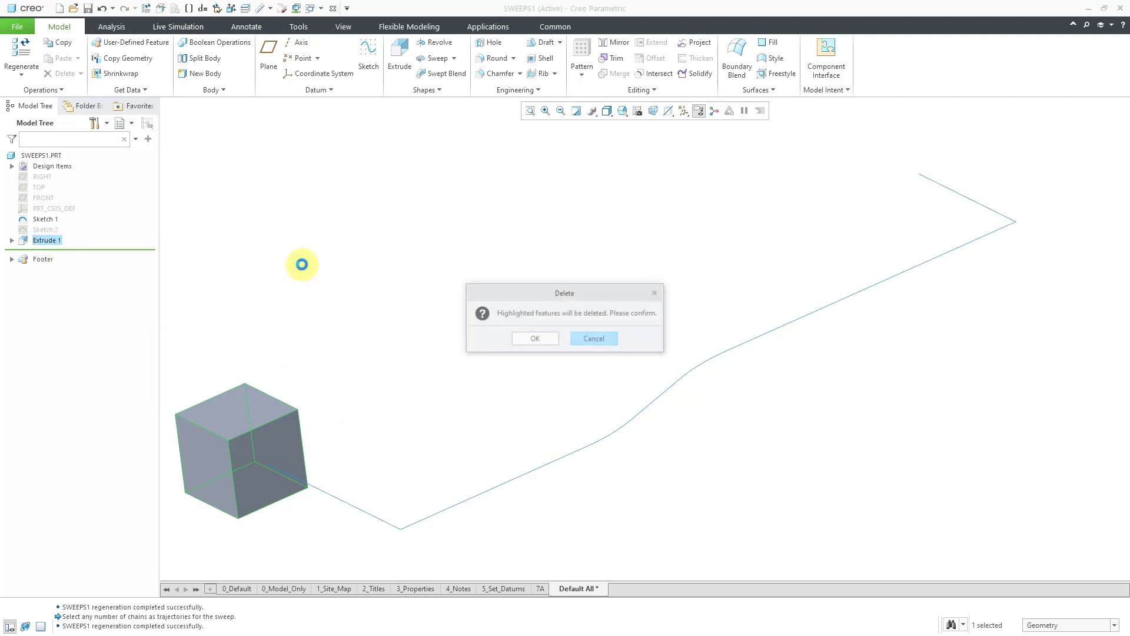
pyautogui.click(532, 339)
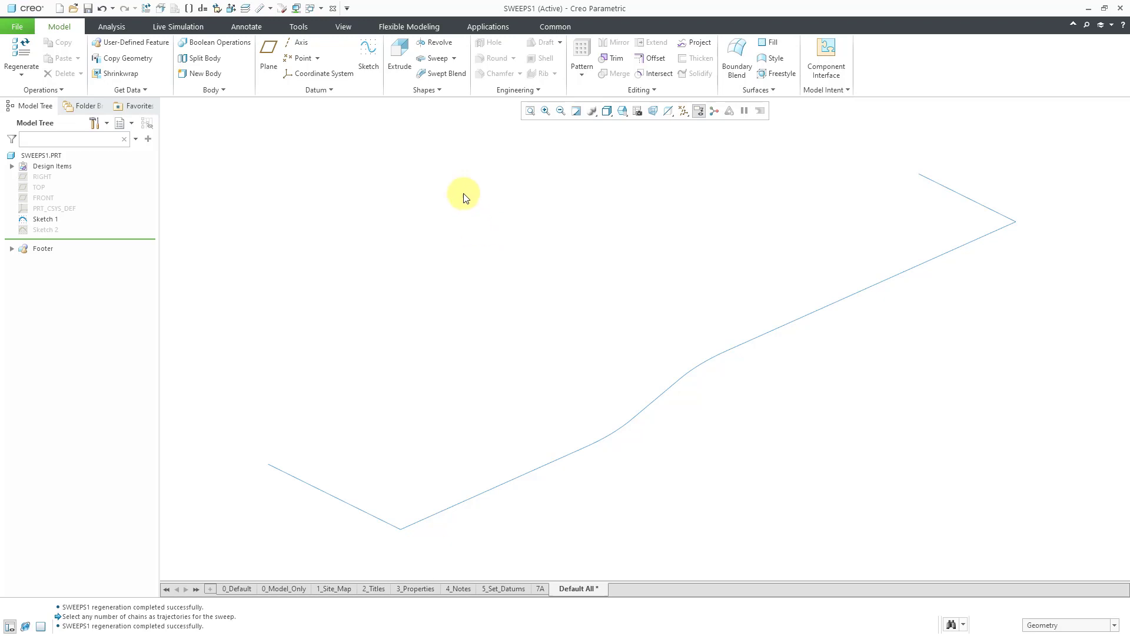
# Step: Start a constant-section solid sweep with the bent Sketch 1 as origin trajectory, flipping its start point to the far end and back
pyautogui.click(435, 59)
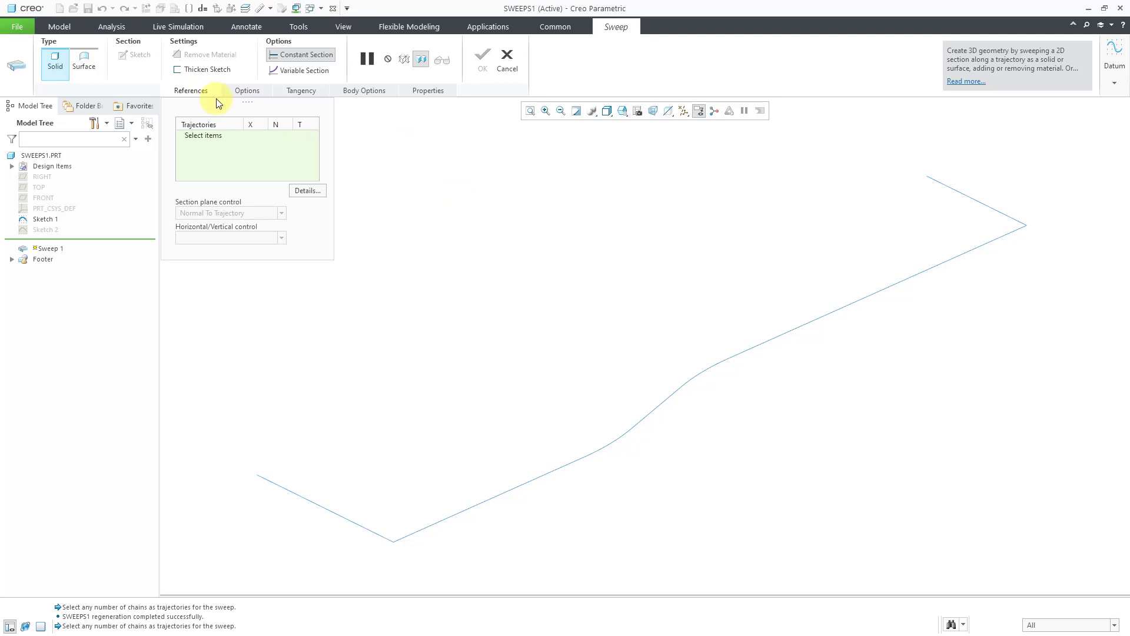
pyautogui.click(347, 518)
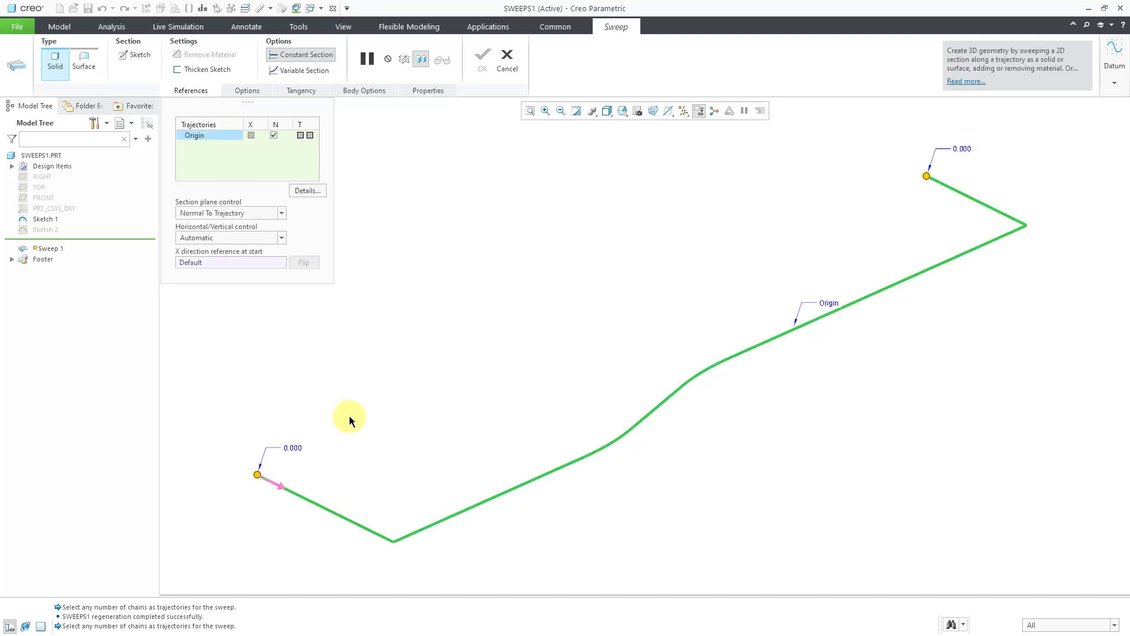
pyautogui.click(279, 488)
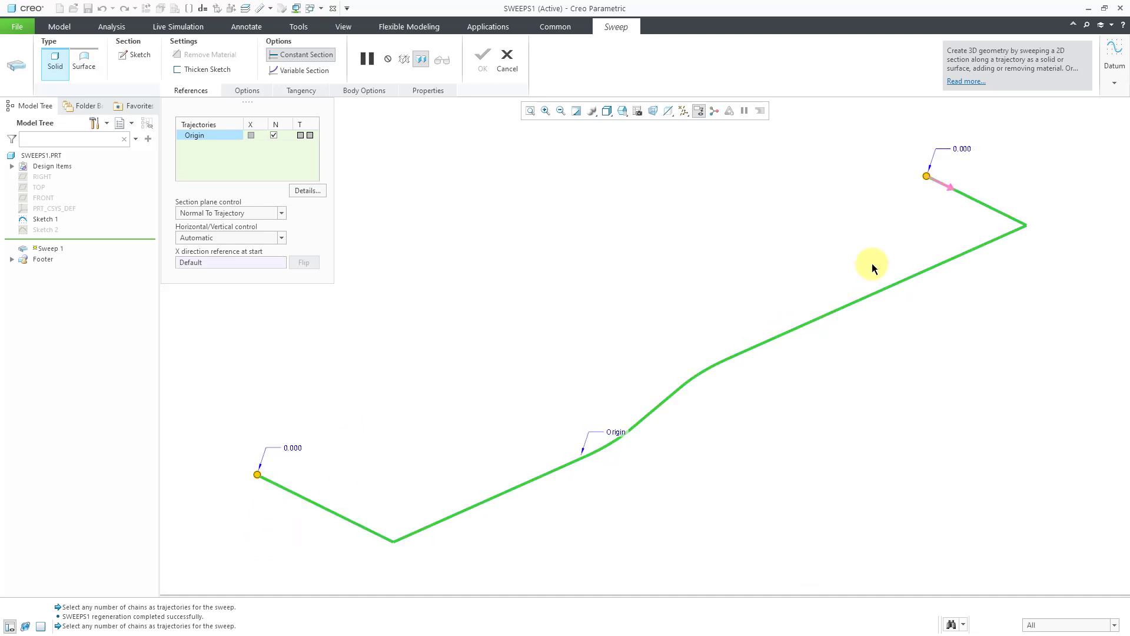
pyautogui.click(946, 187)
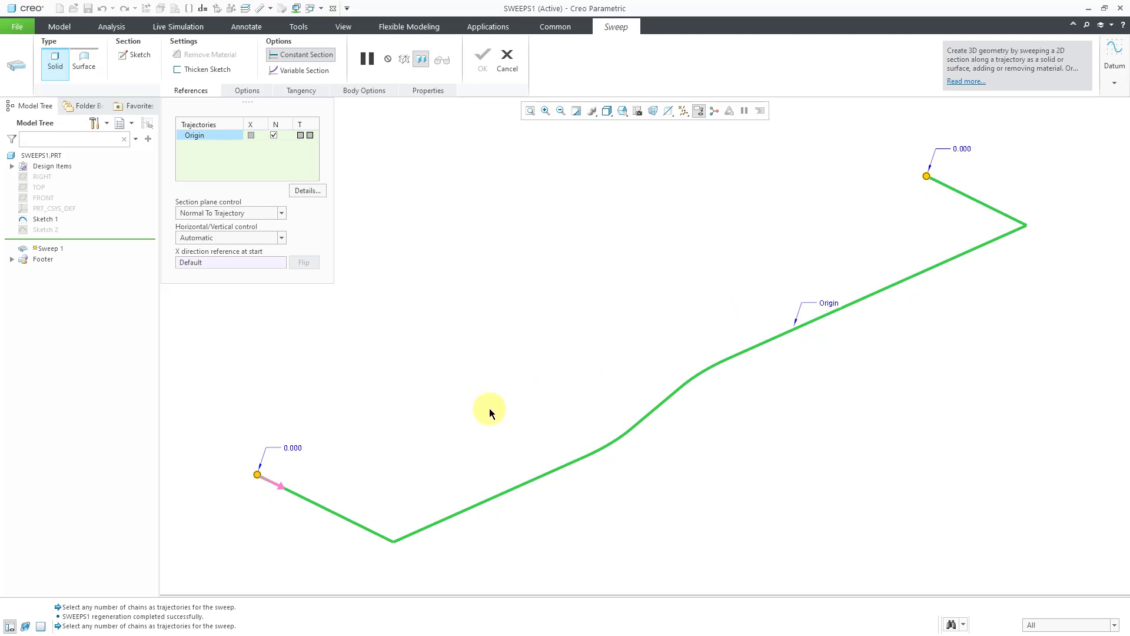
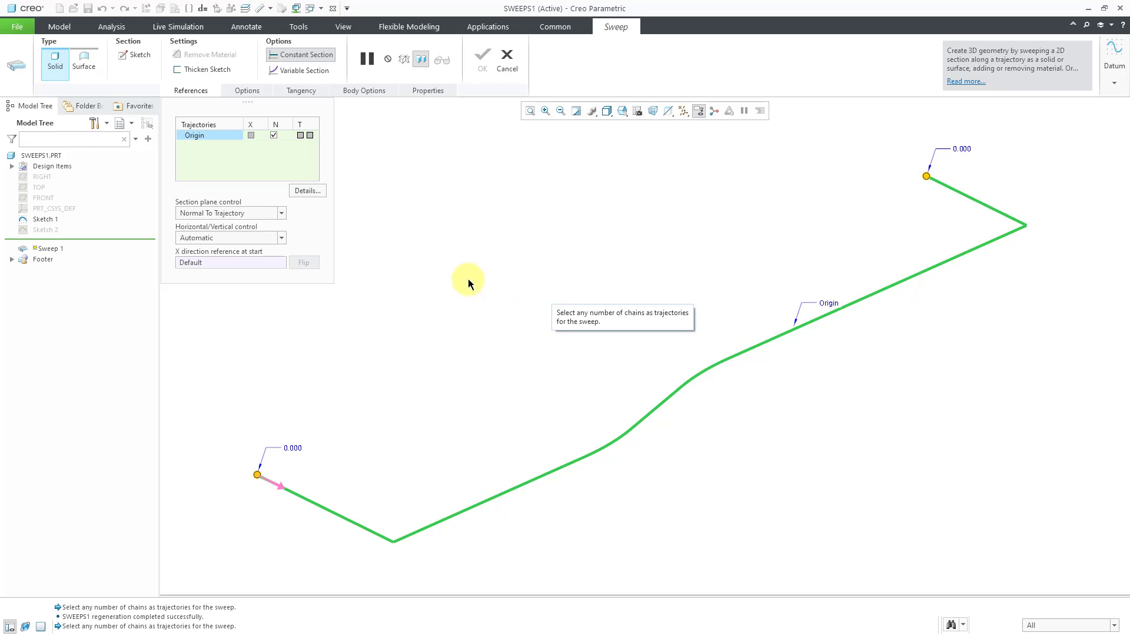
# Step: Review the sweep's available choices for section plane control and horizontal/vertical control
pyautogui.click(281, 213)
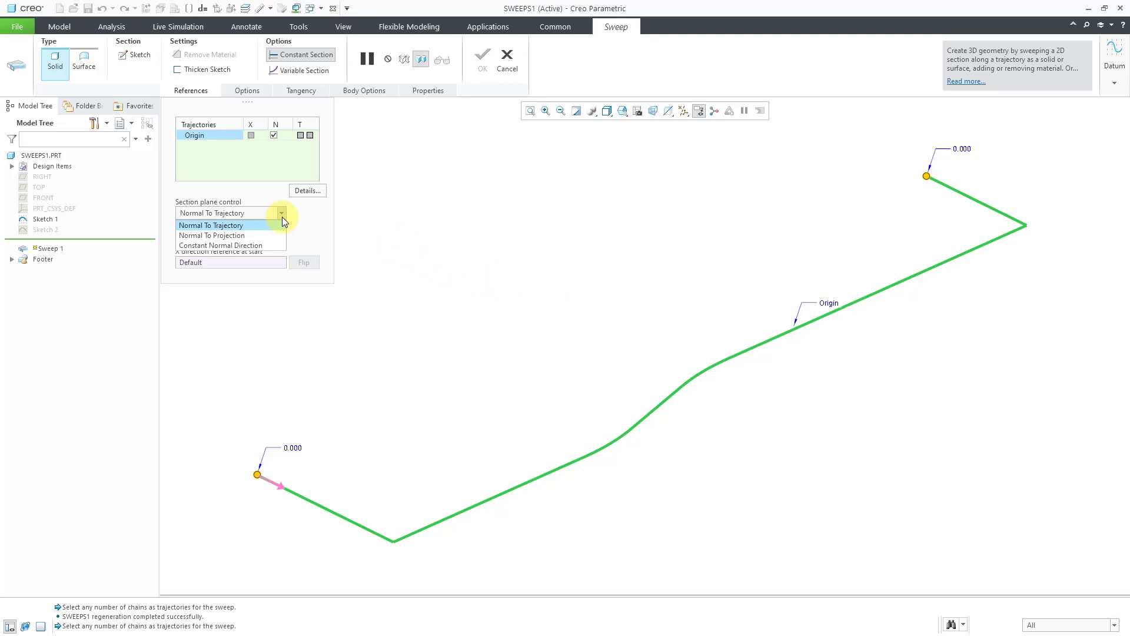
pyautogui.click(307, 207)
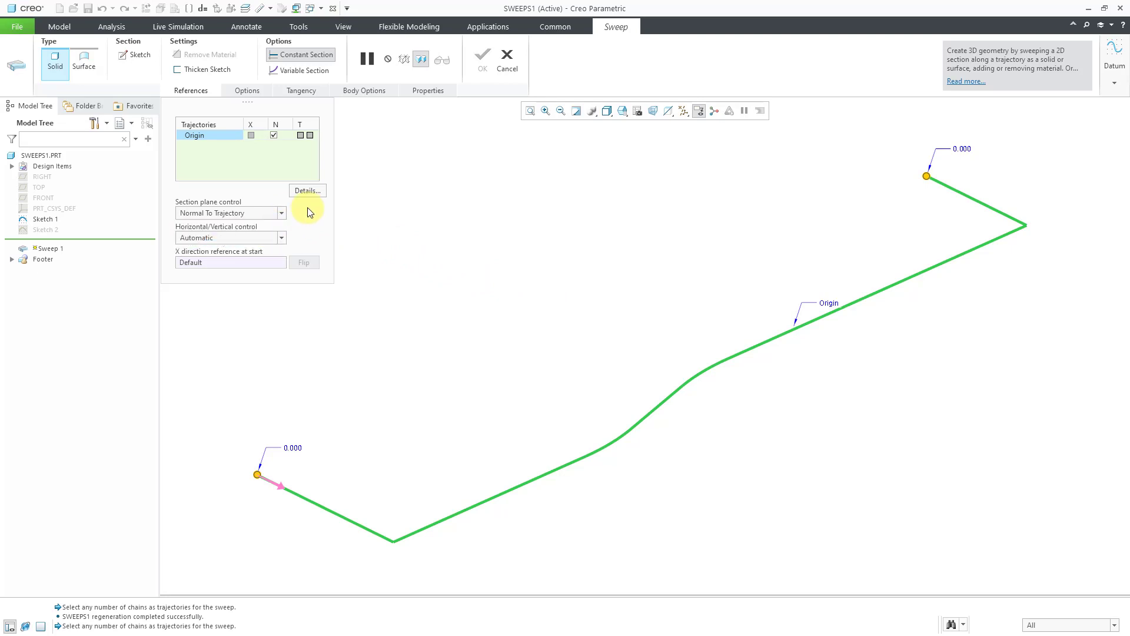
pyautogui.click(281, 237)
pyautogui.click(282, 238)
# Step: Start the sweep's section sketch and place the I-profile from the Sketcher Palette beside the trajectory's start point
pyautogui.click(138, 56)
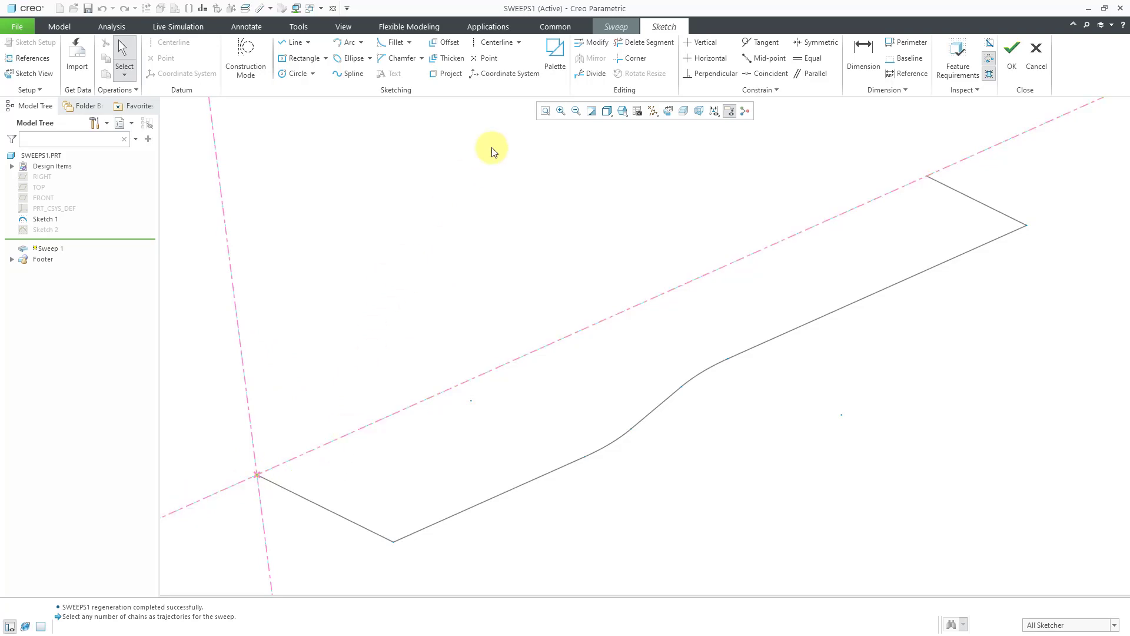
pyautogui.click(551, 64)
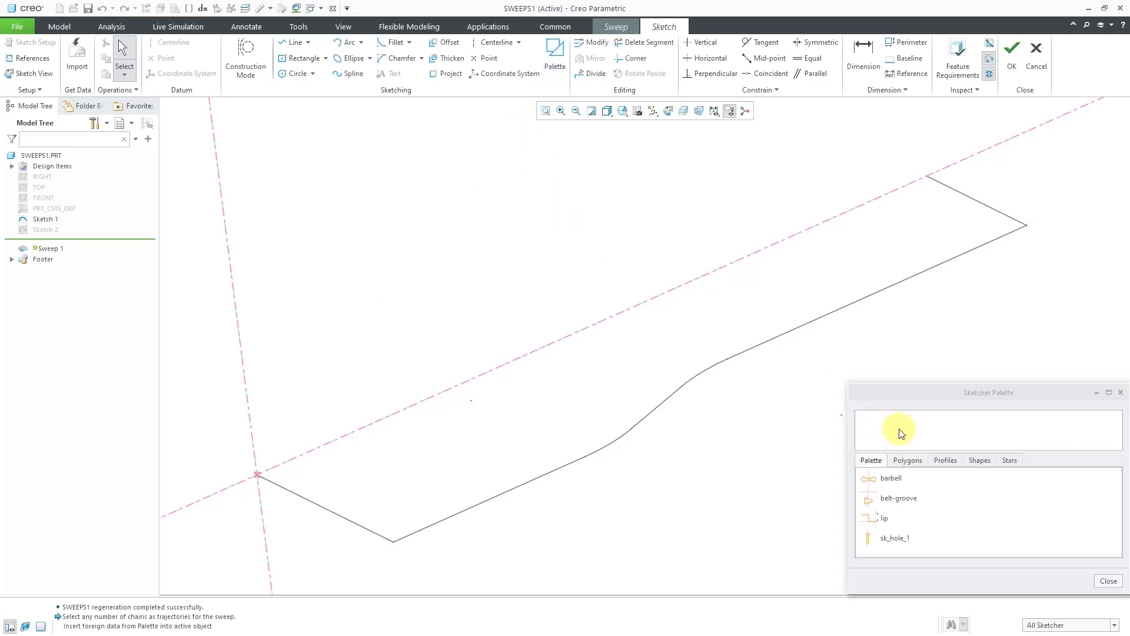
pyautogui.click(946, 461)
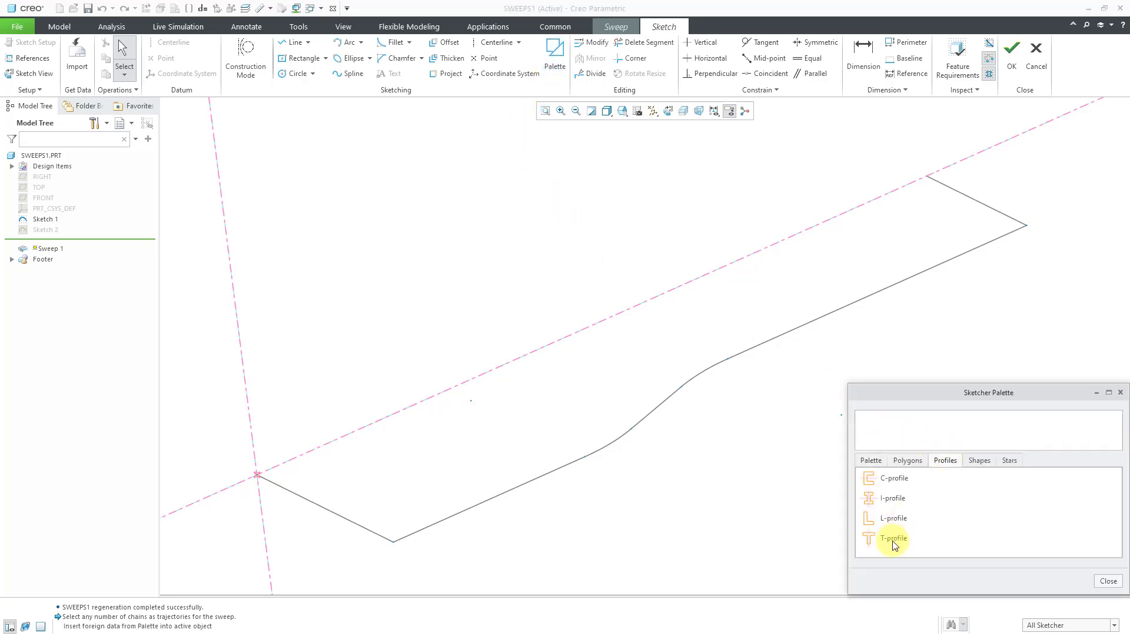
pyautogui.doubleClick(893, 498)
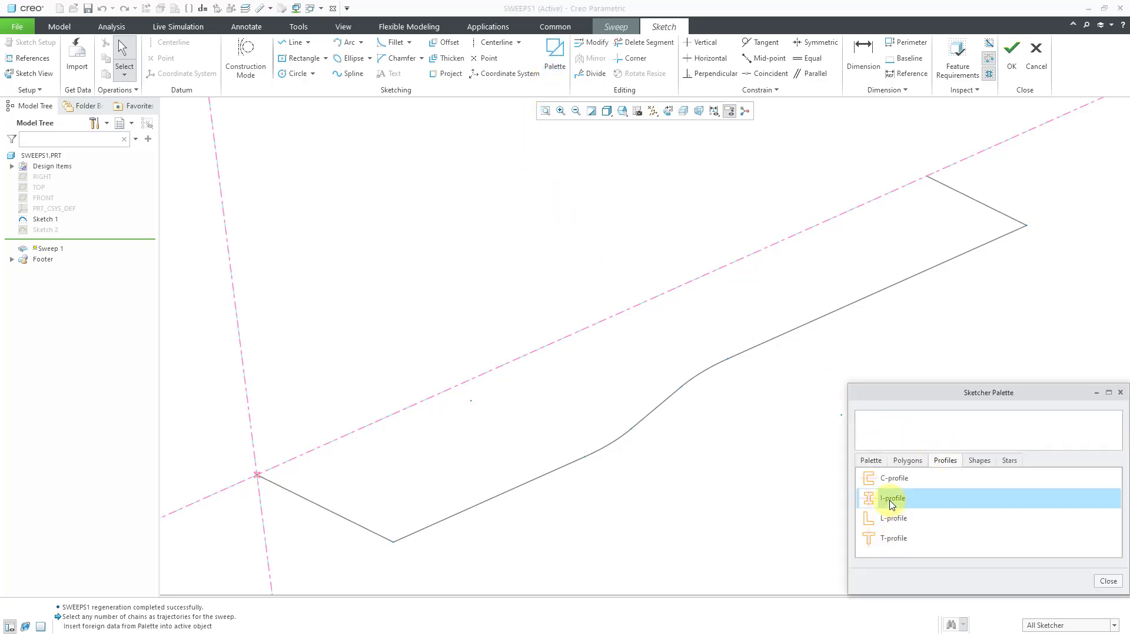
pyautogui.click(335, 321)
# Step: Scale the imported I-profile by a factor of 4 and centre it on the trajectory's start point
pyautogui.doubleClick(383, 347)
pyautogui.write('4')
pyautogui.press('Return')
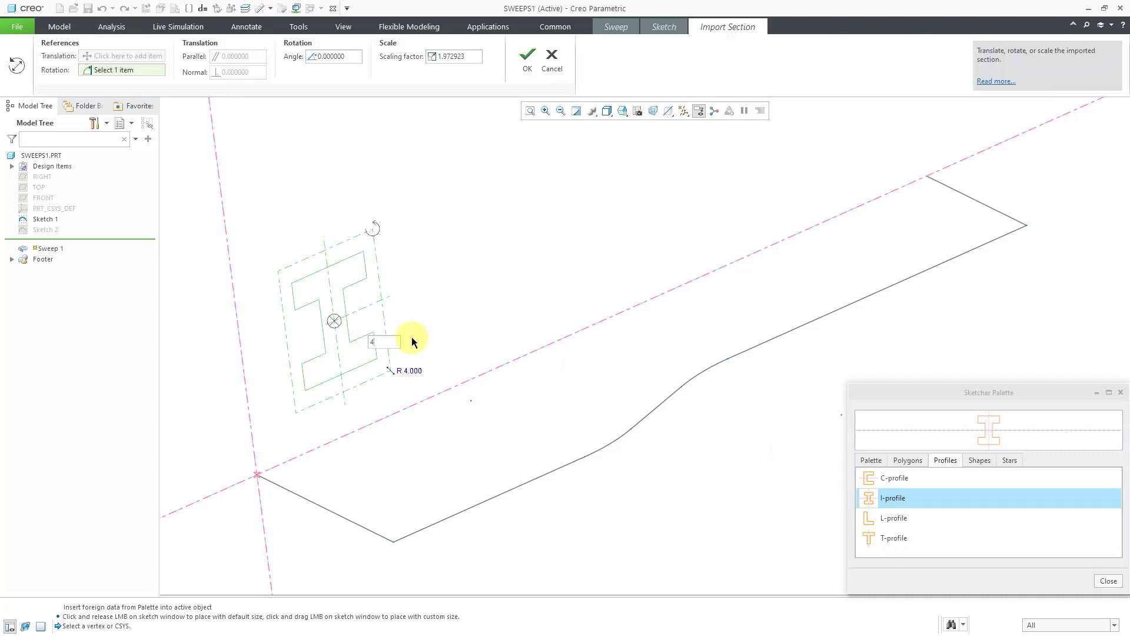
pyautogui.moveTo(332, 320)
pyautogui.mouseDown()
pyautogui.moveTo(285, 353)
pyautogui.moveTo(242, 467)
pyautogui.moveTo(255, 475)
pyautogui.mouseUp()
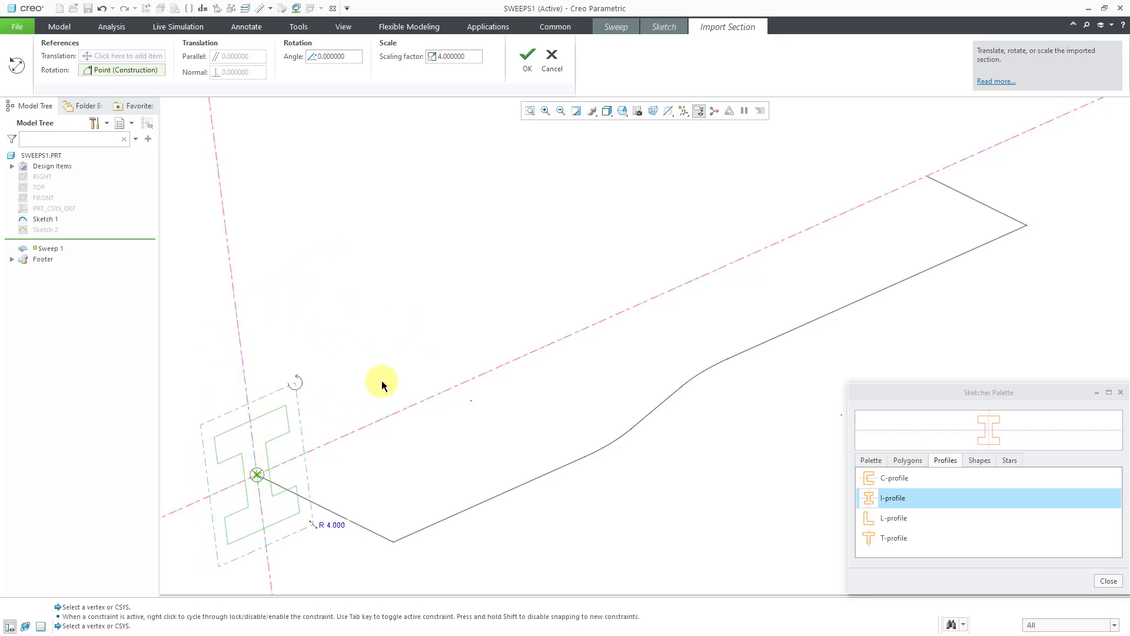
pyautogui.click(521, 68)
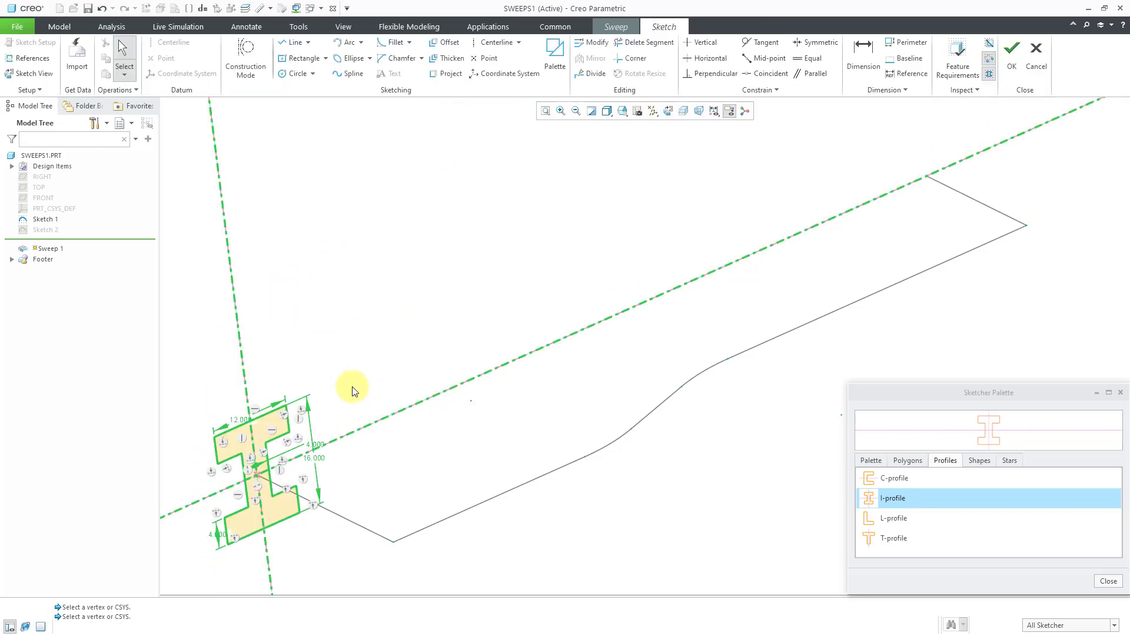
# Step: Set the I-profile's web thickness to 1.5 and its flange thickness to 2
pyautogui.doubleClick(310, 445)
pyautogui.write('1.5')
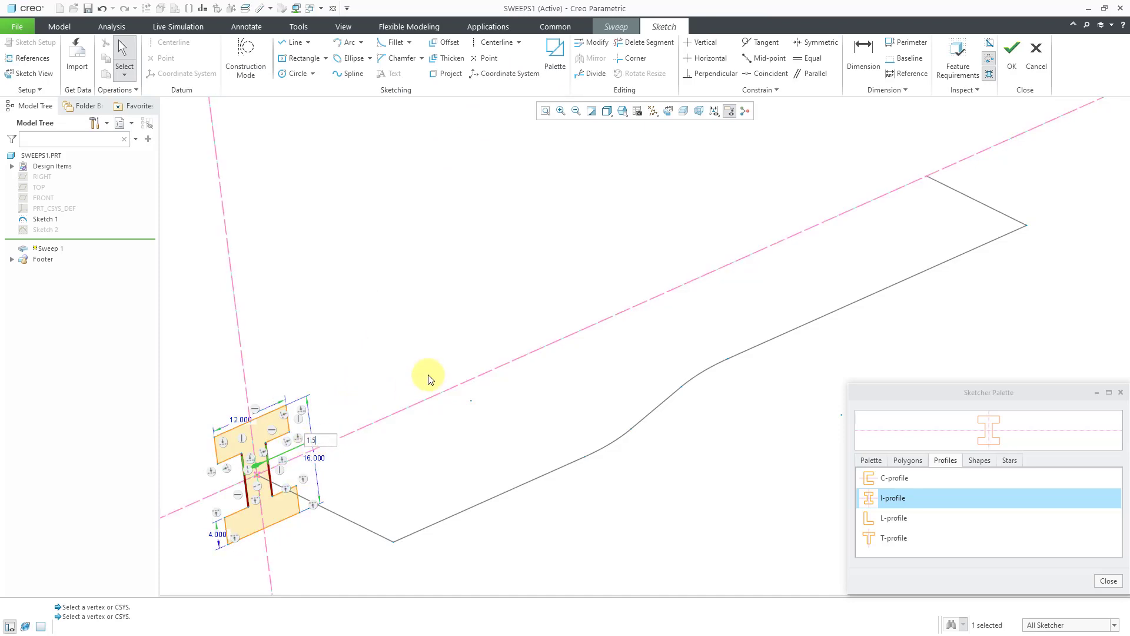
pyautogui.press('Return')
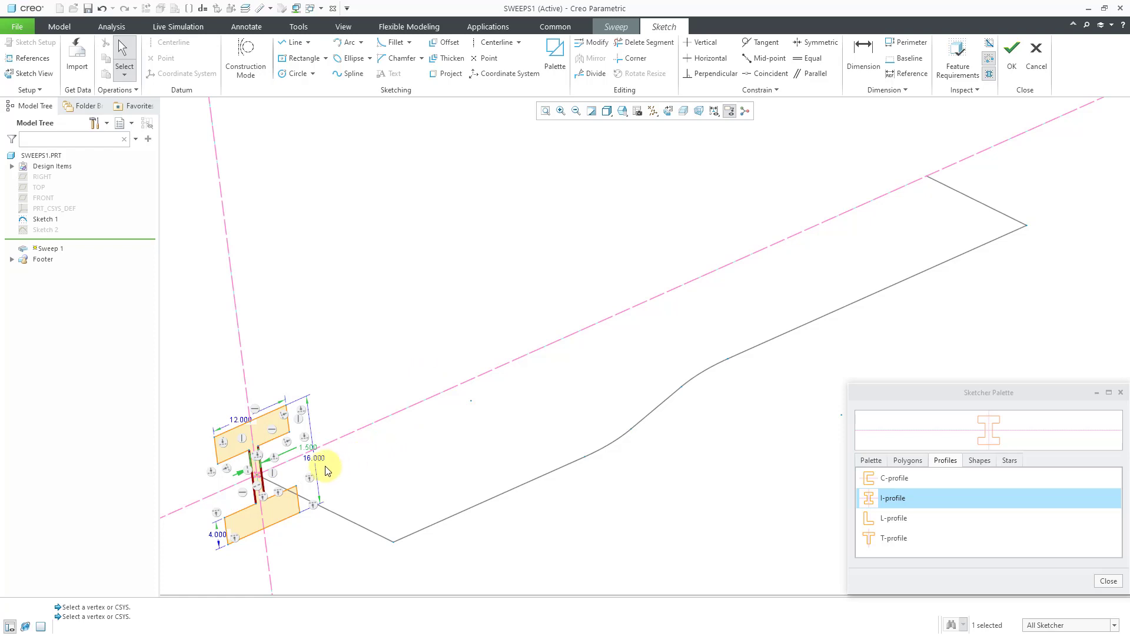
pyautogui.doubleClick(217, 536)
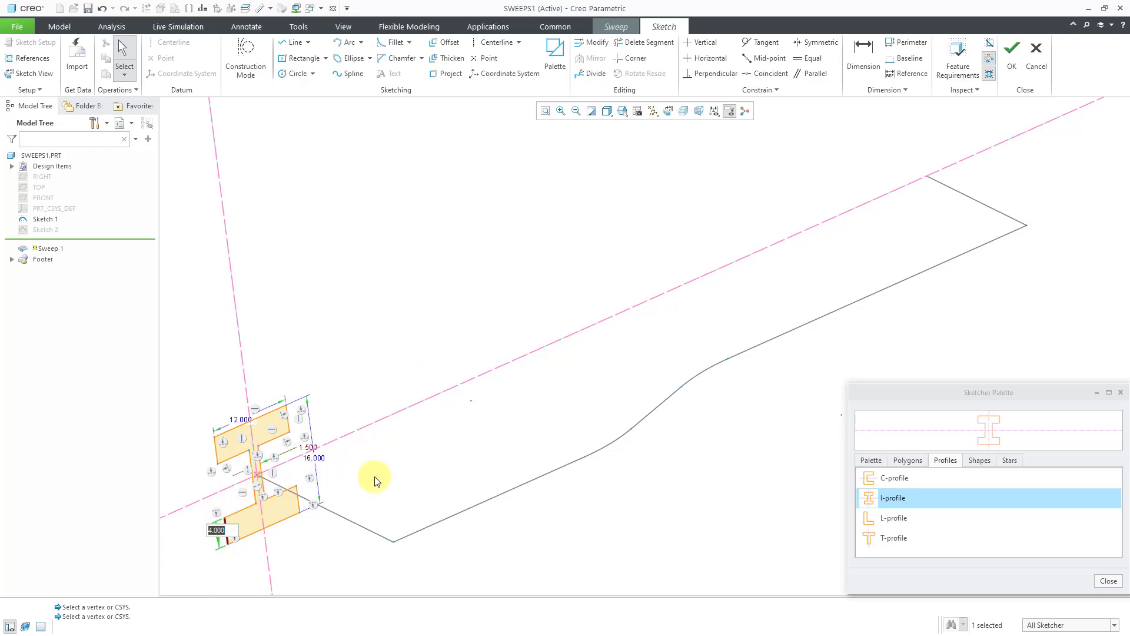
pyautogui.write('2')
pyautogui.press('Return')
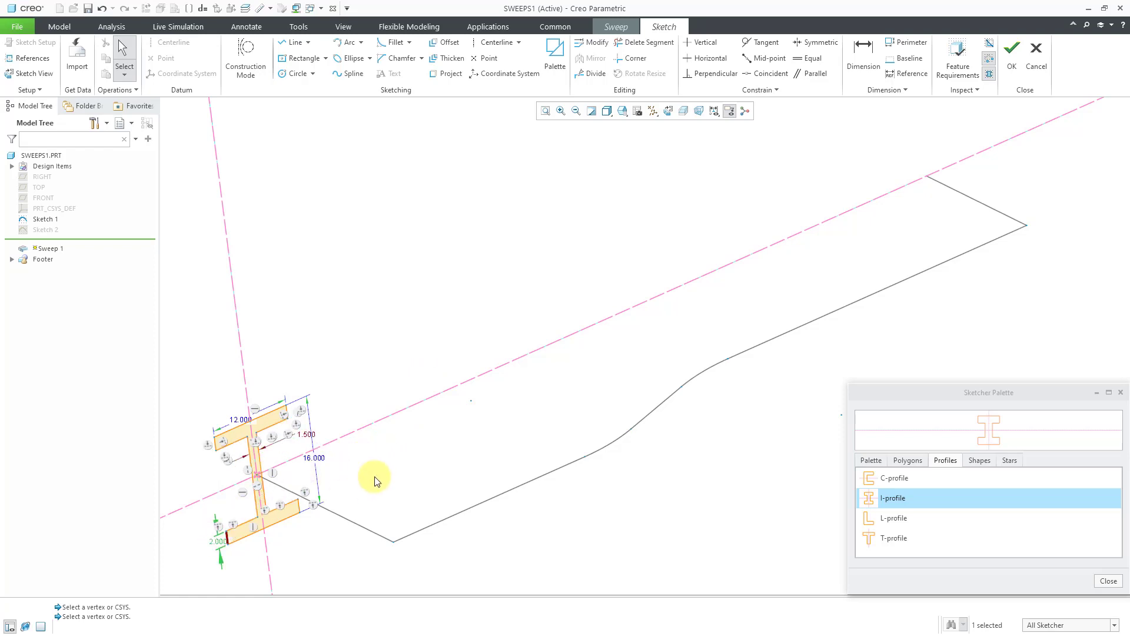
# Step: Set the I-profile's overall height to 12 and finish the section sketch
pyautogui.doubleClick(323, 462)
pyautogui.write('12')
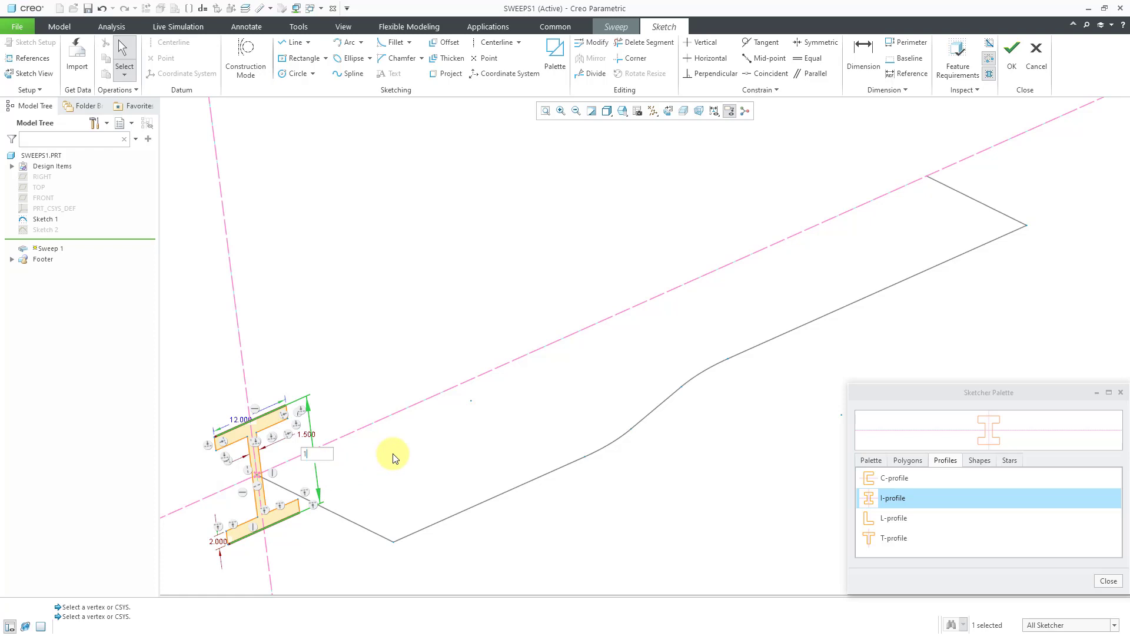
pyautogui.press('Return')
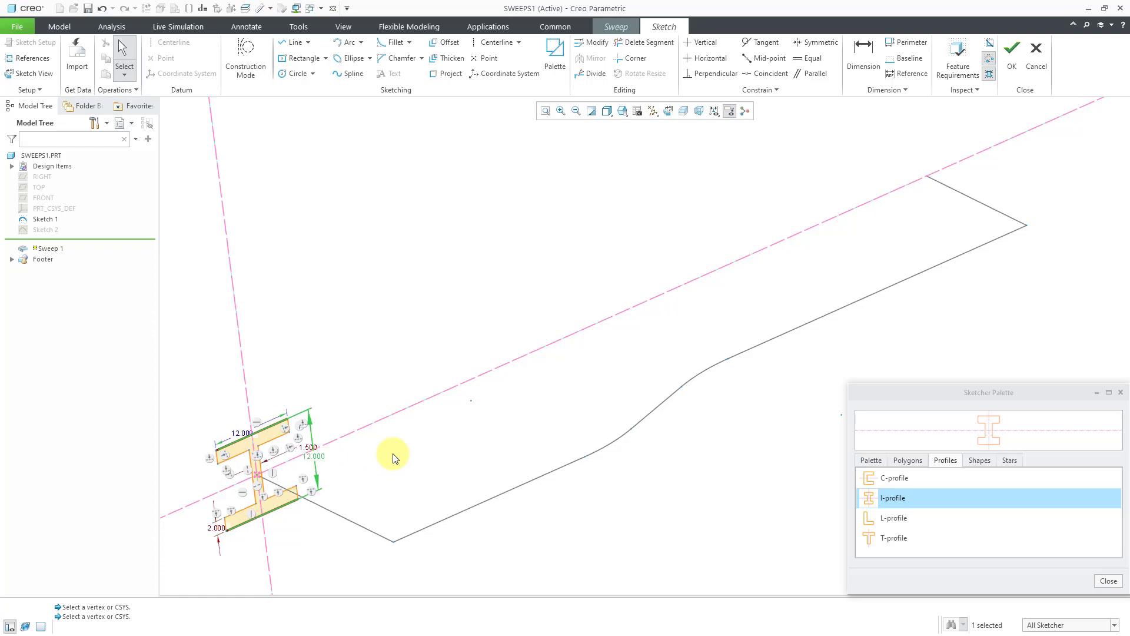
pyautogui.rightClick(437, 299)
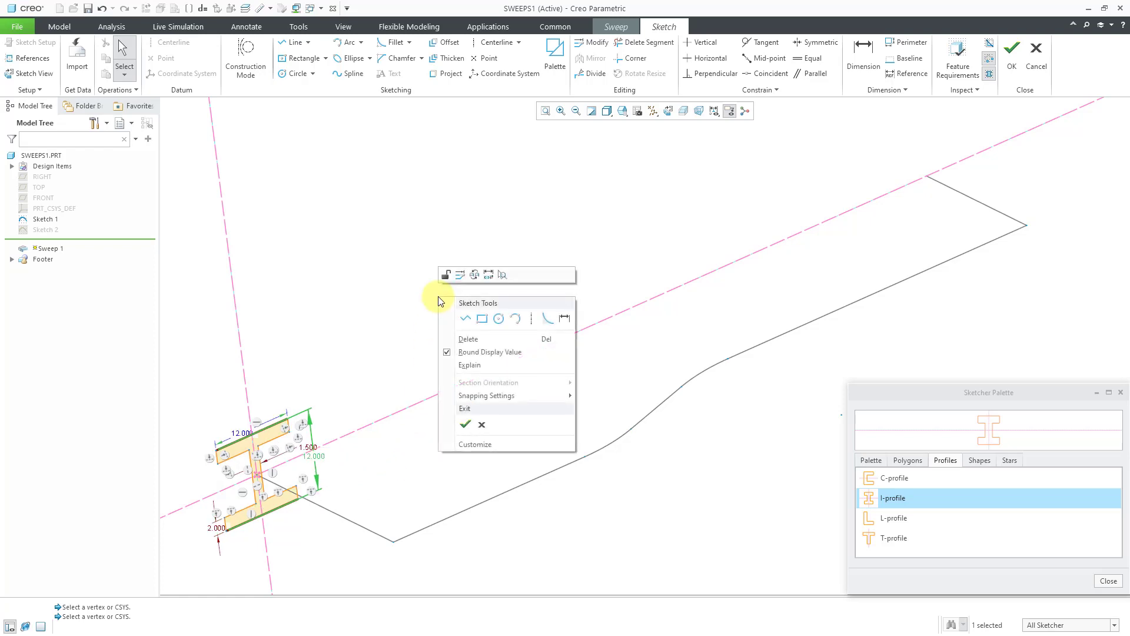
pyautogui.click(464, 426)
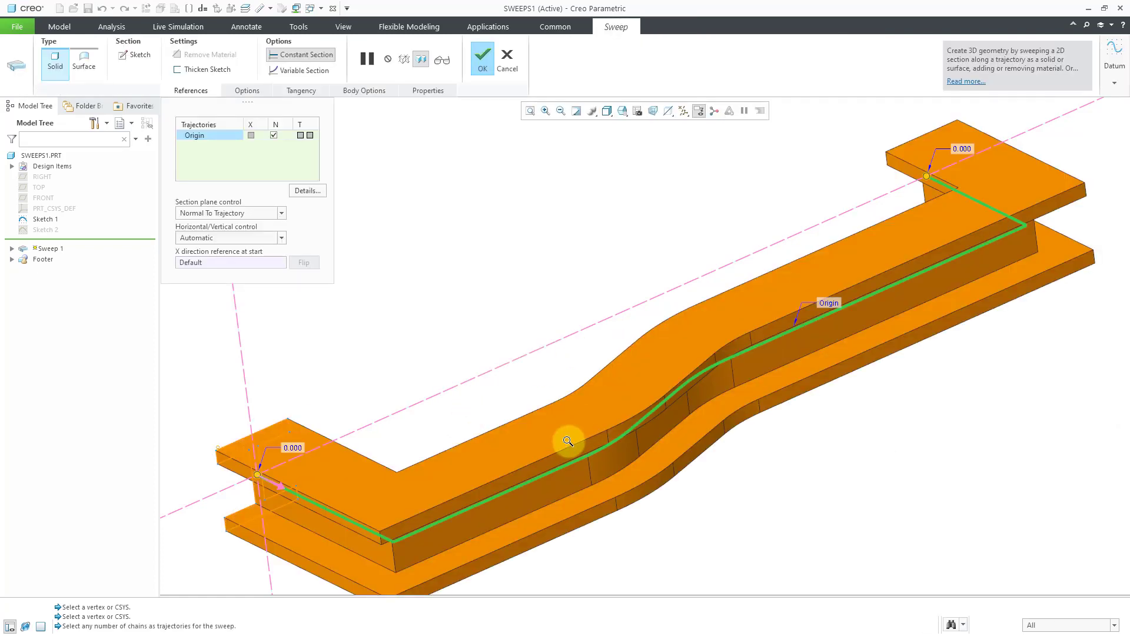
pyautogui.scroll(3, 568, 442)
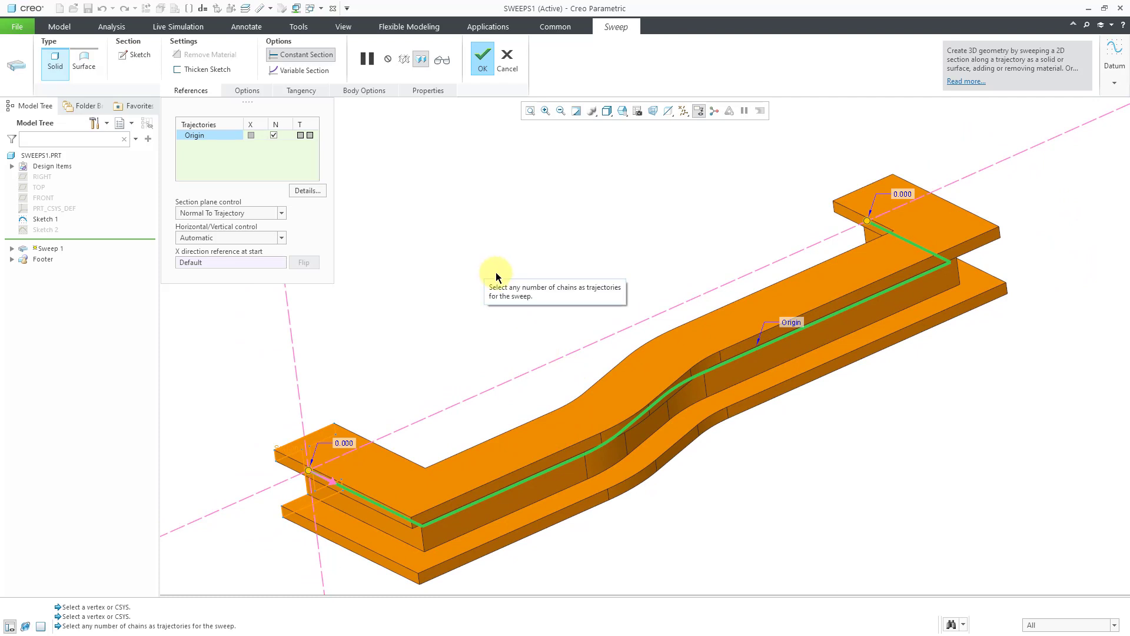
# Step: Try thickening the sweep's section sketch with a thickness of 0.5, then turn the thickening off
pyautogui.click(225, 72)
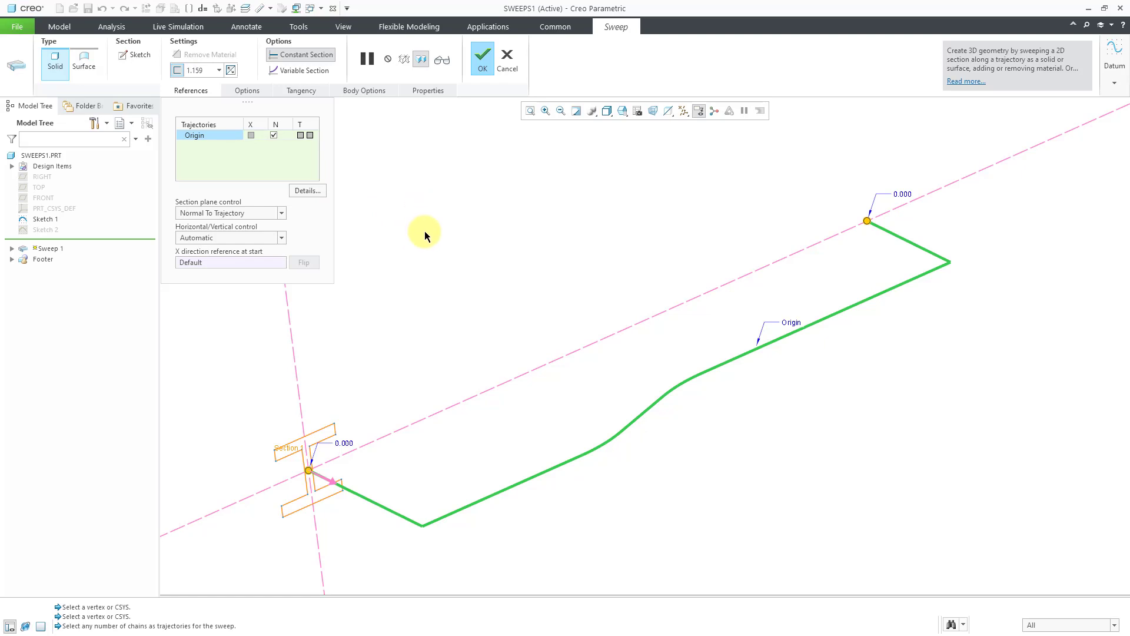
pyautogui.doubleClick(197, 71)
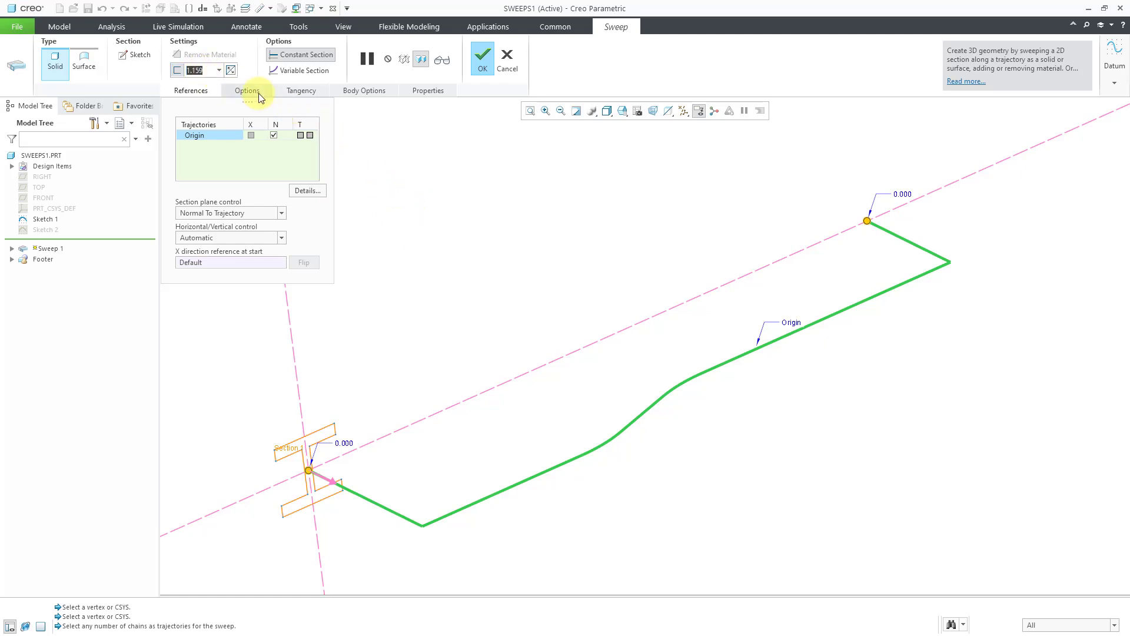
pyautogui.write('0.5')
pyautogui.press('Return')
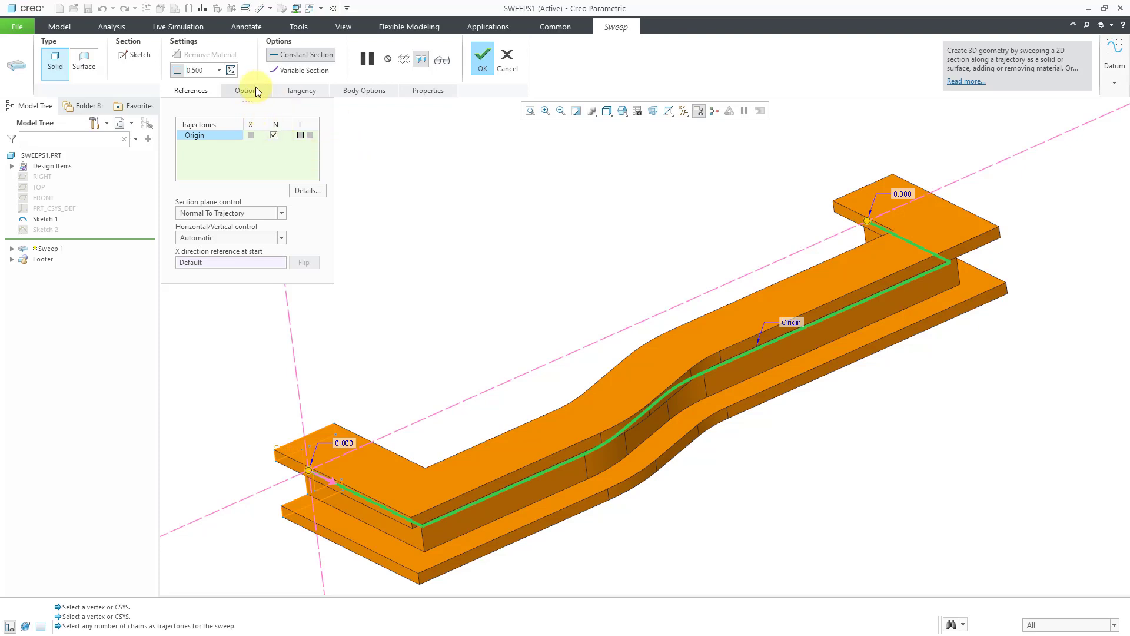
pyautogui.click(231, 71)
pyautogui.click(437, 182)
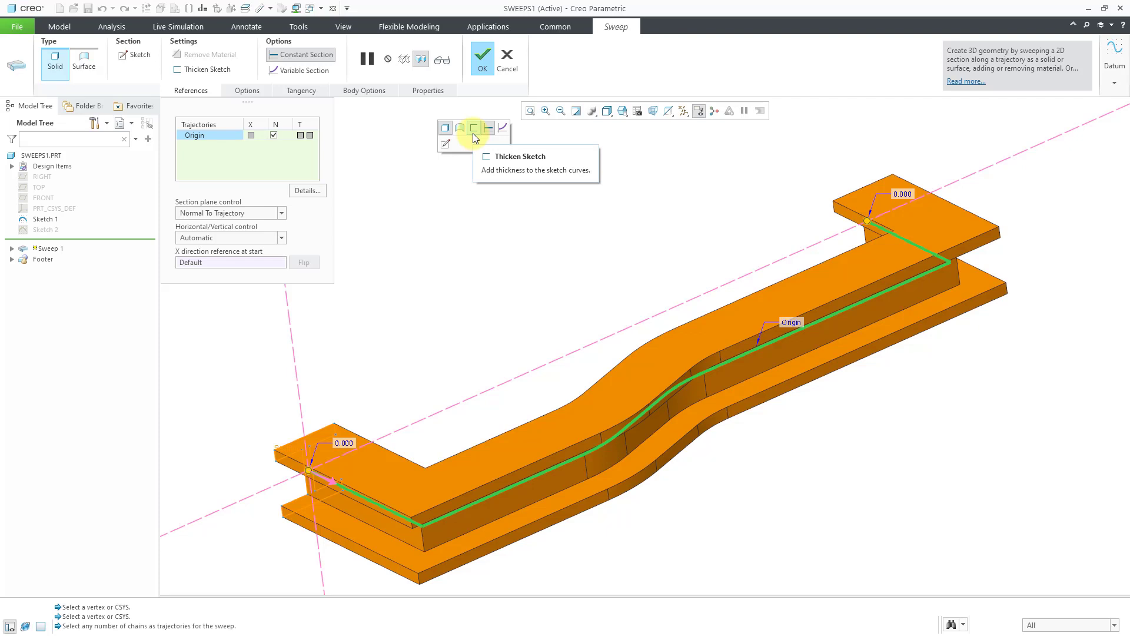
# Step: Switch the sweep to a surface to examine its capped ends option, then return it to a solid
pyautogui.click(245, 91)
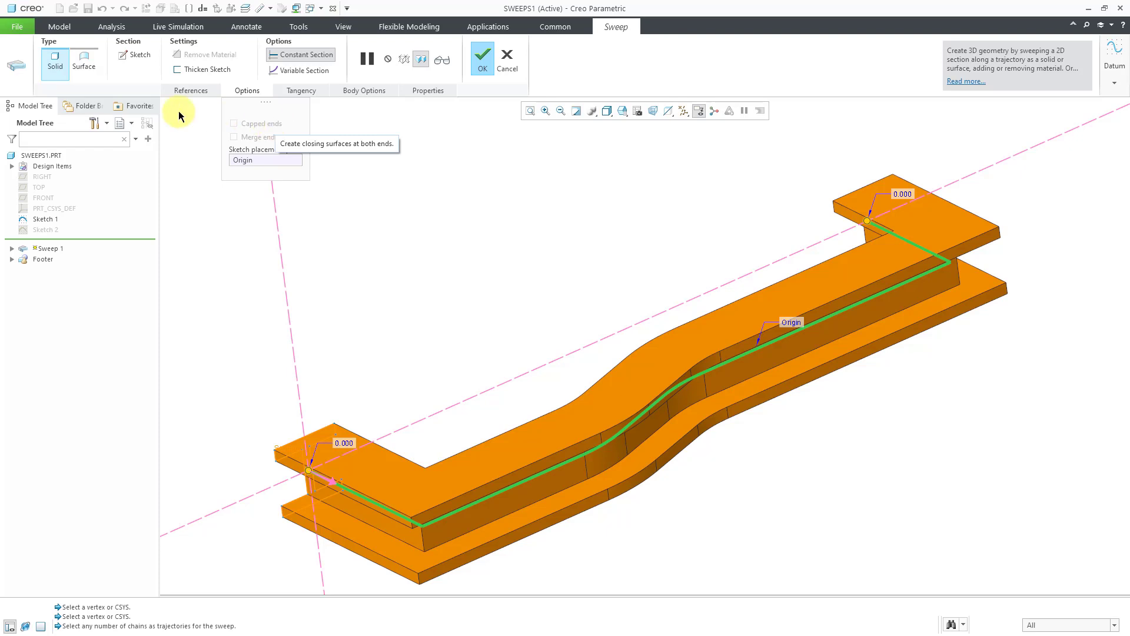
pyautogui.click(85, 68)
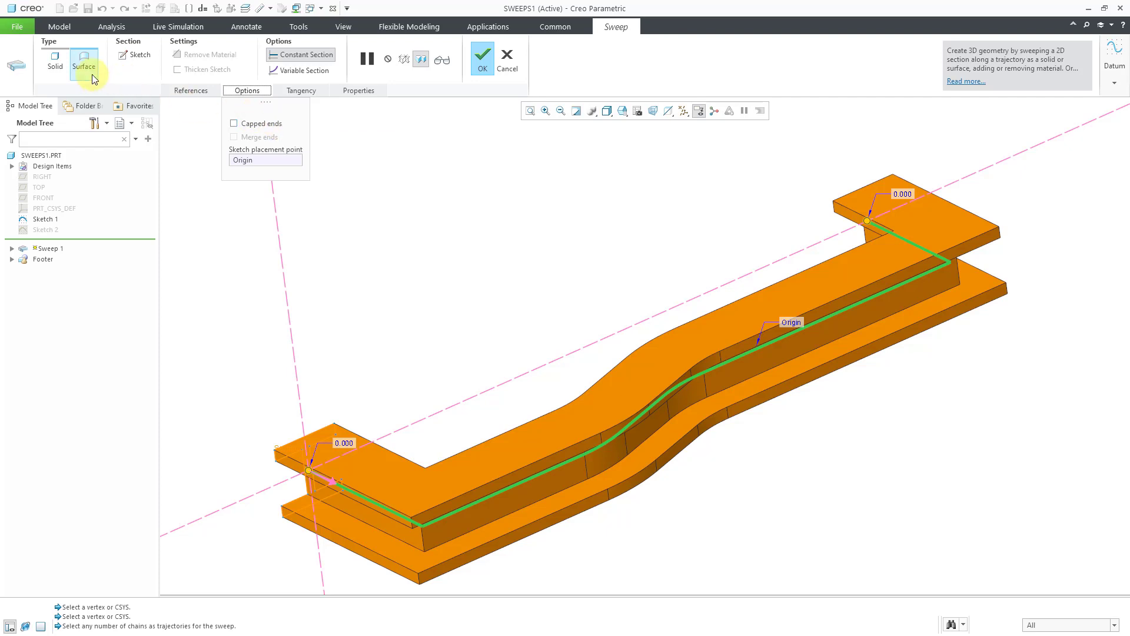
pyautogui.click(55, 58)
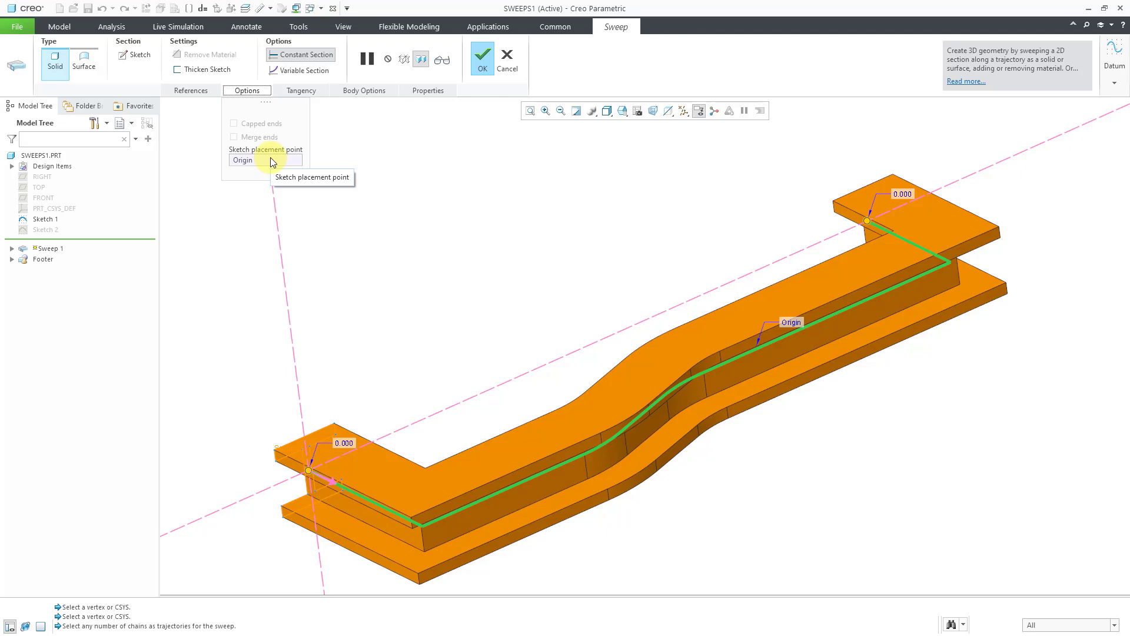
# Step: Review the sweep's tangency and body settings, then return to its trajectory references
pyautogui.click(312, 90)
pyautogui.click(312, 89)
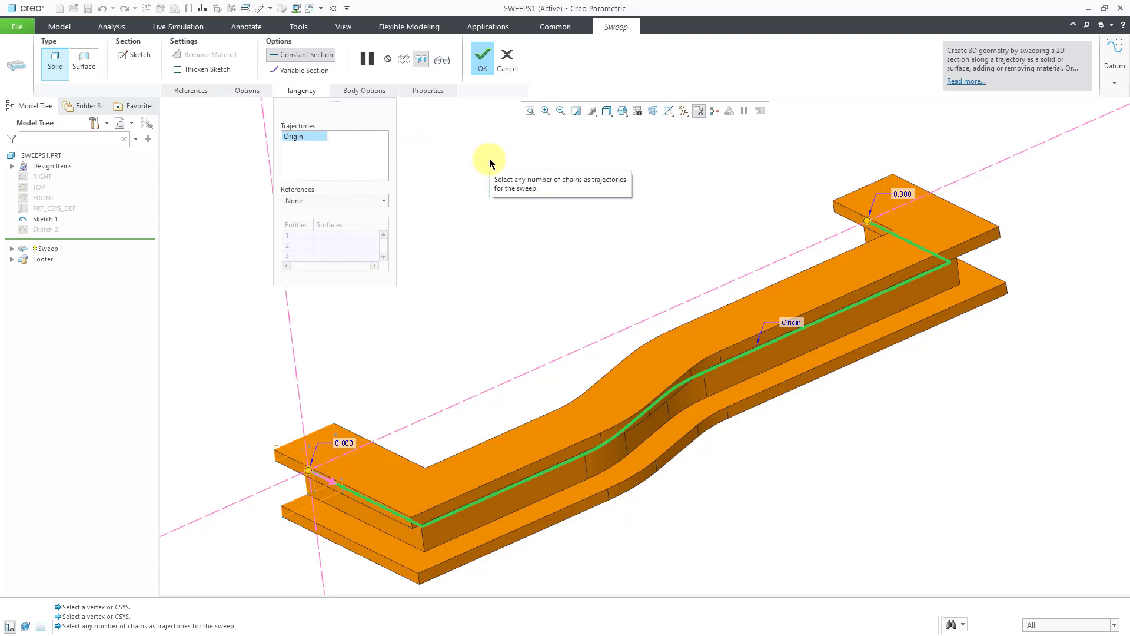
pyautogui.click(366, 90)
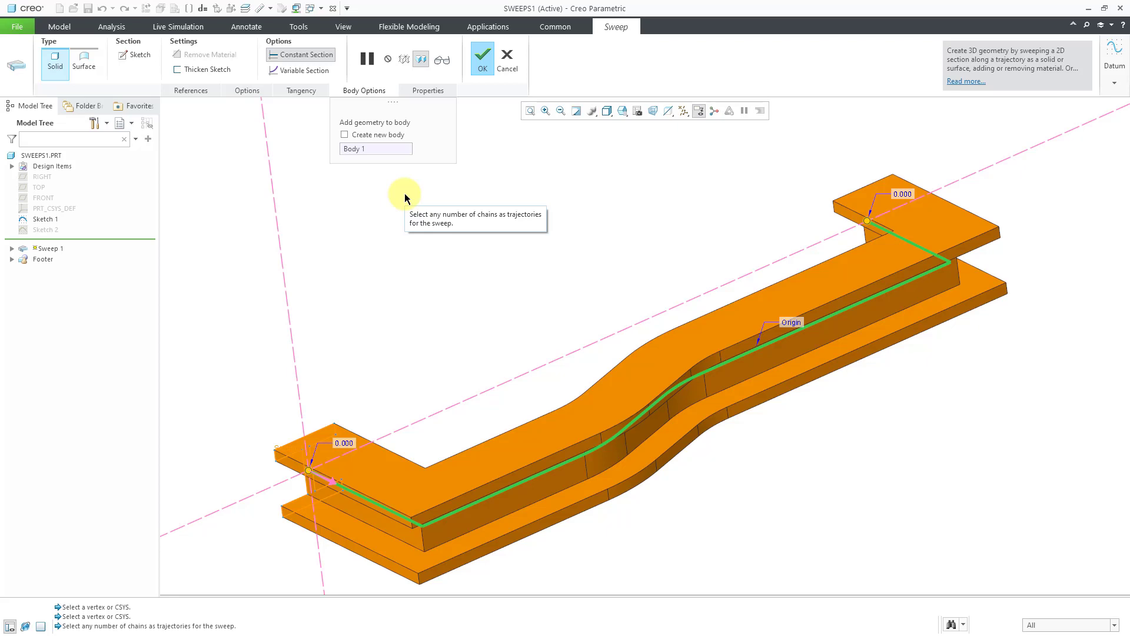
pyautogui.click(205, 91)
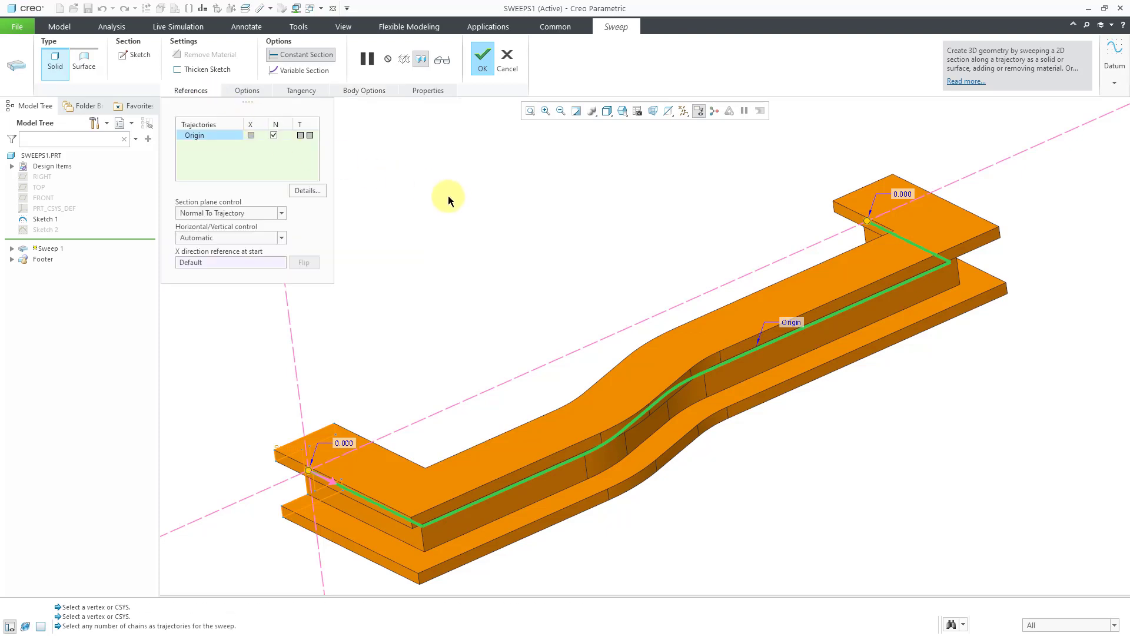